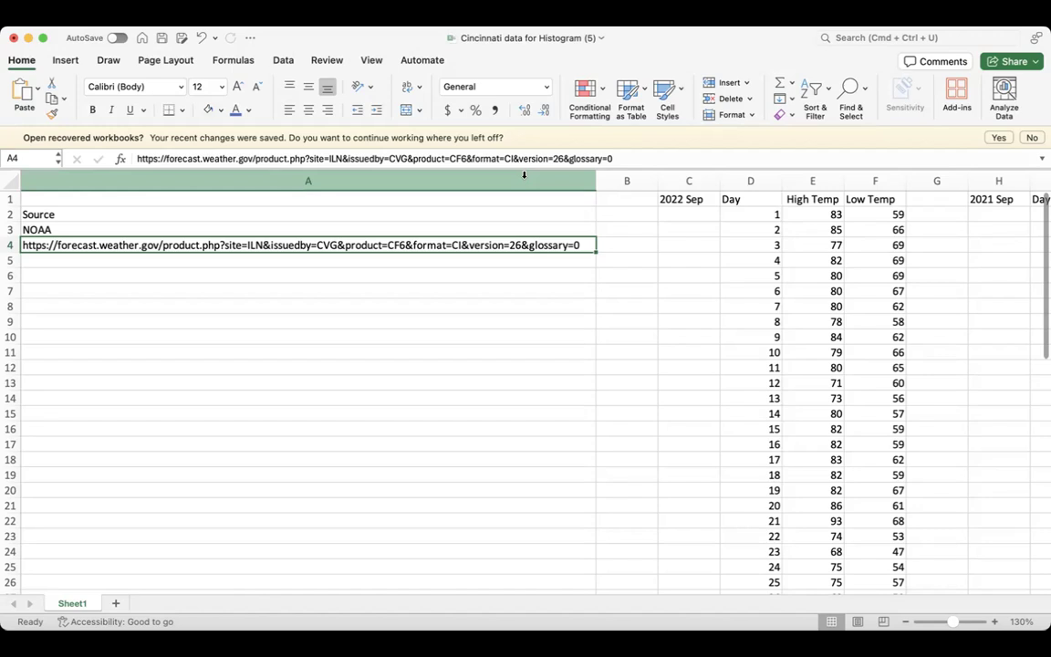
Step: Select column E, the September 2022 High Temp values on Sheet1
click(804, 173)
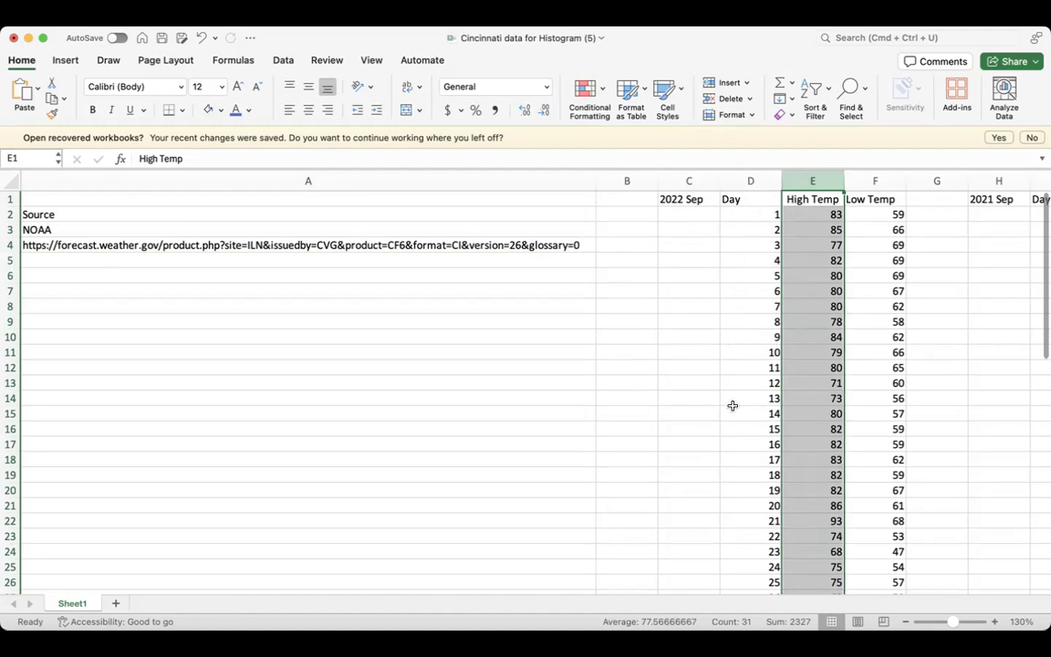
scroll(733, 405, down, 5)
scroll(733, 405, up, 5)
scroll(792, 275, down, 5)
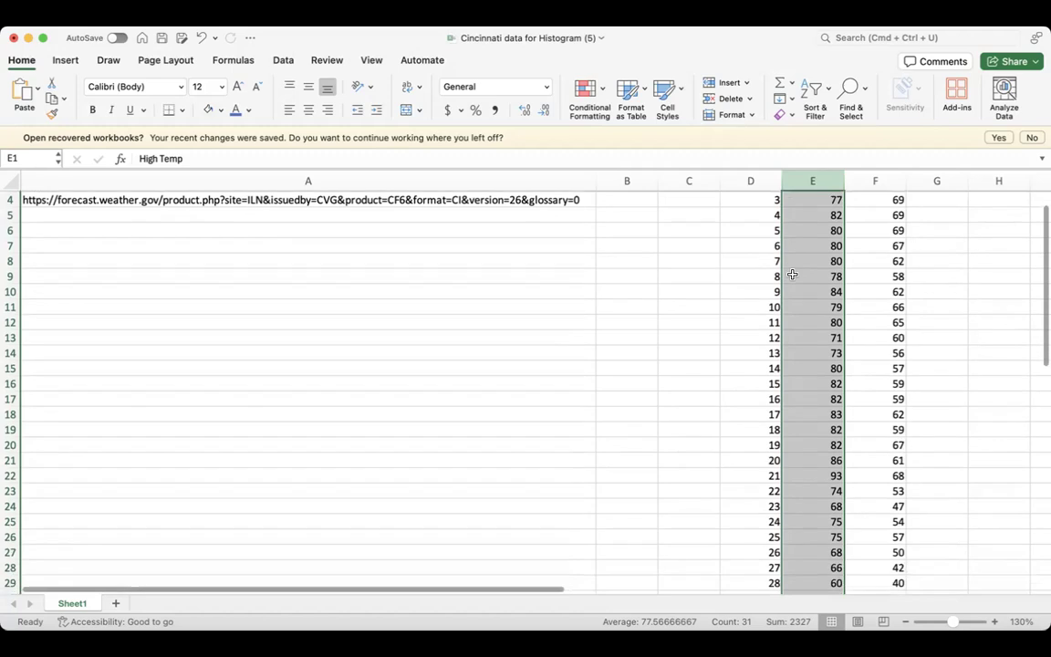
scroll(792, 275, up, 5)
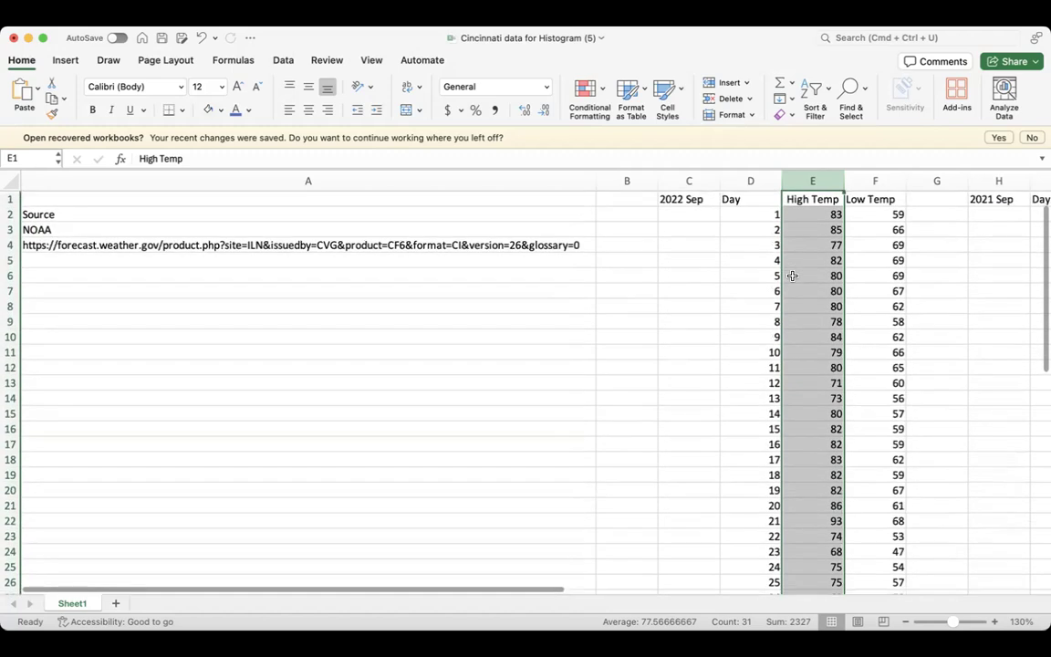
Step: Paste the copied High Temp column into A1 of a new Sheet4 and select A1:A31
key(super+c)
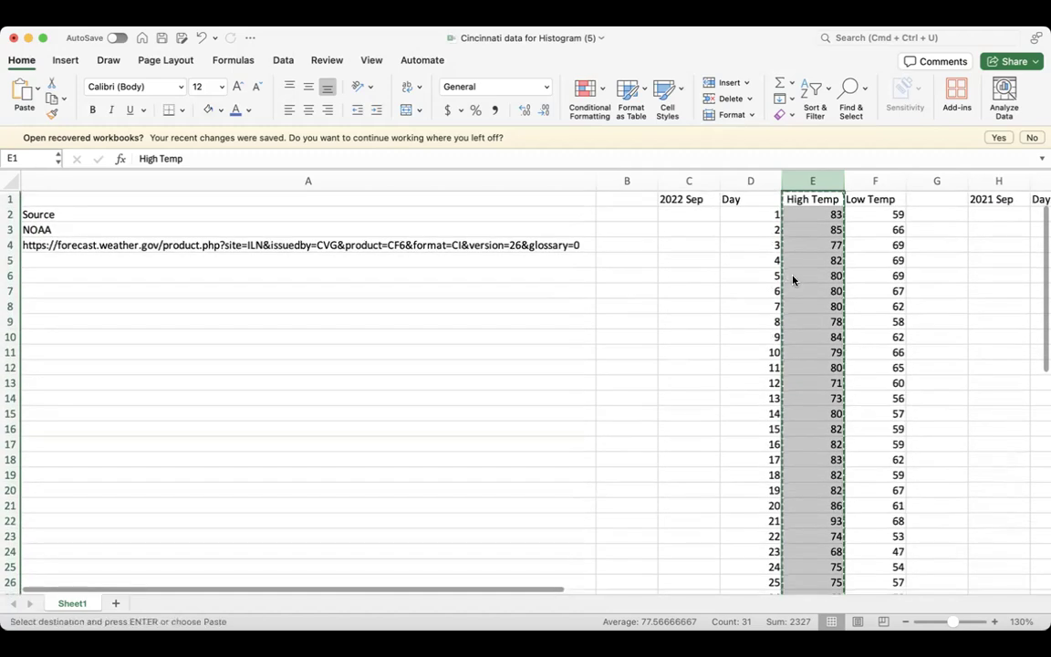
click(116, 604)
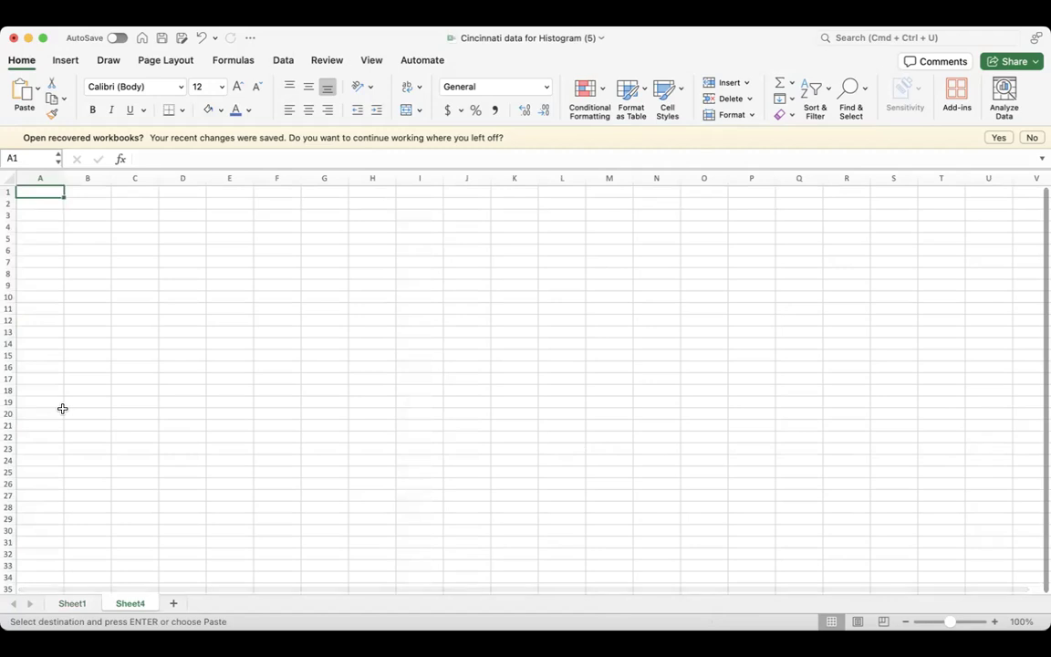
key(super+v)
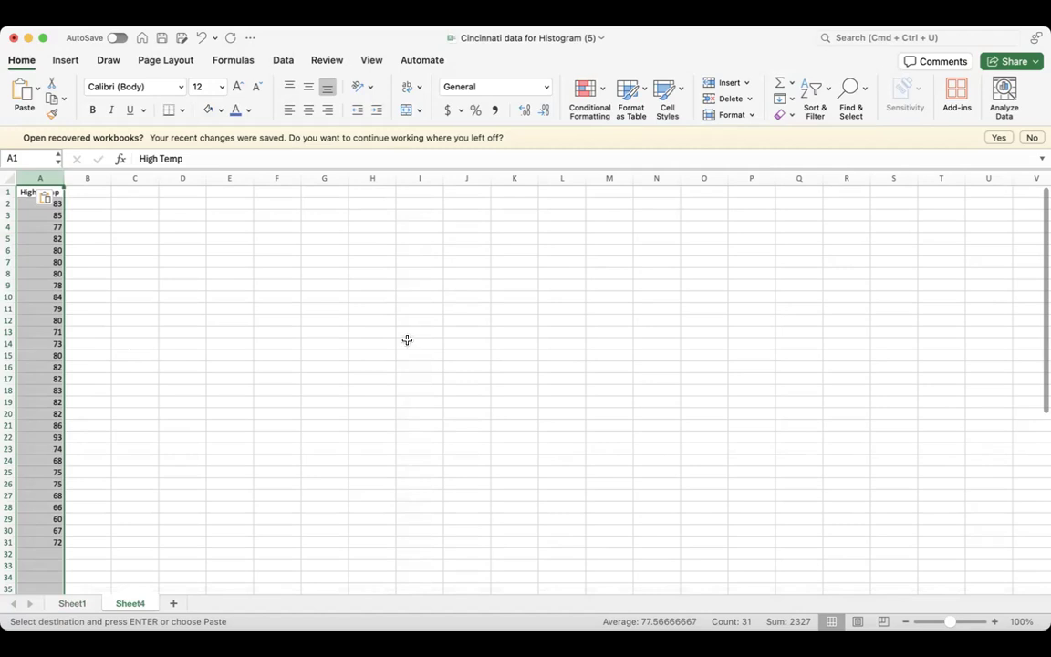
click(174, 247)
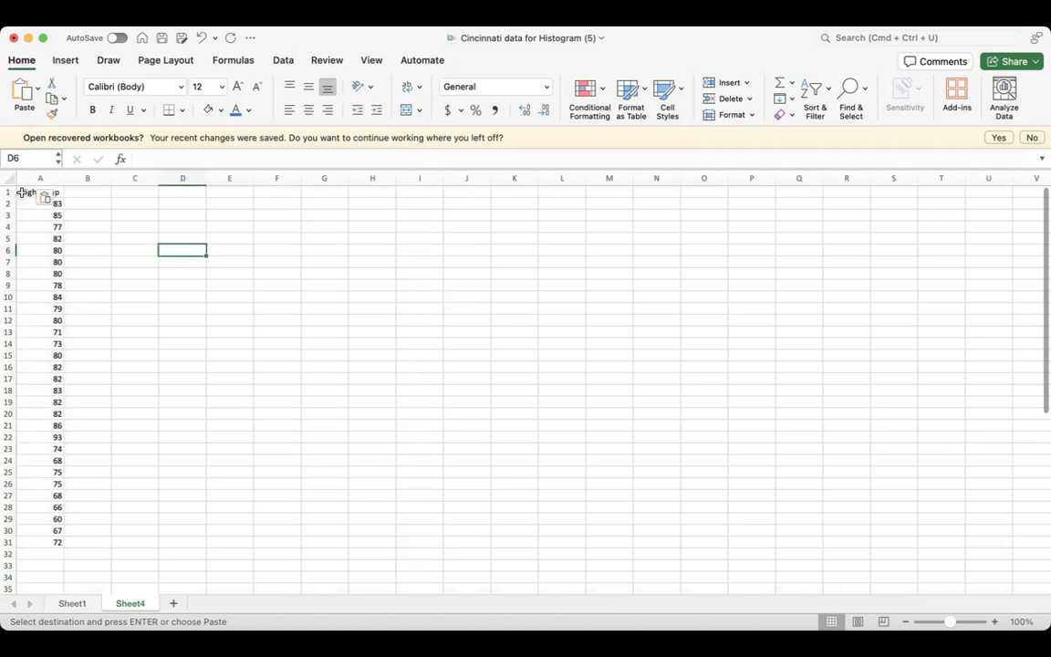
drag(24, 194, 36, 542)
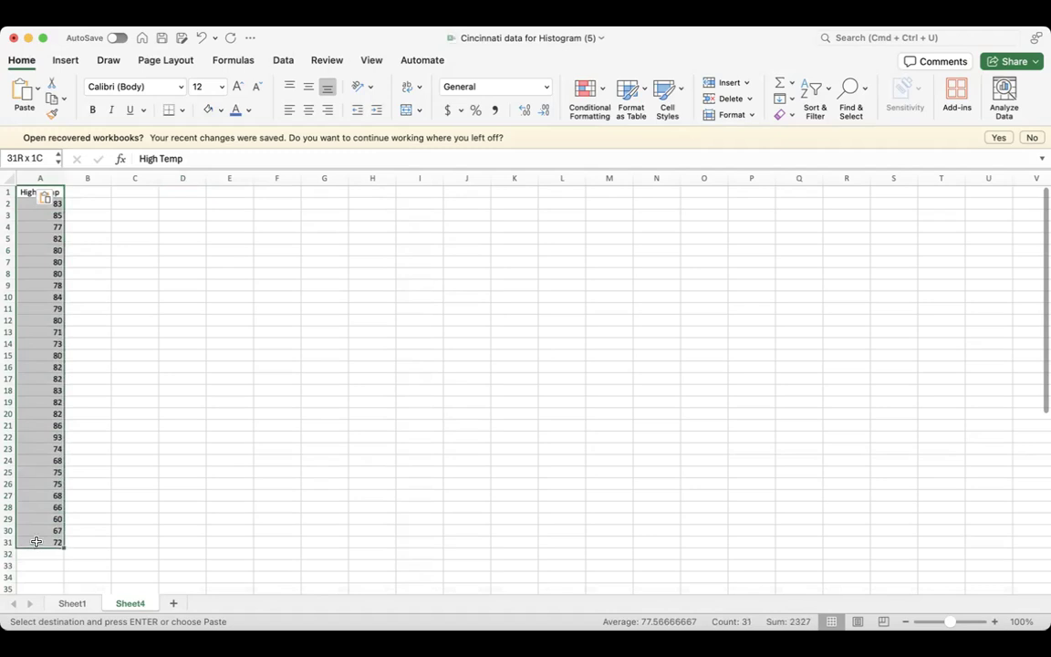
click(179, 402)
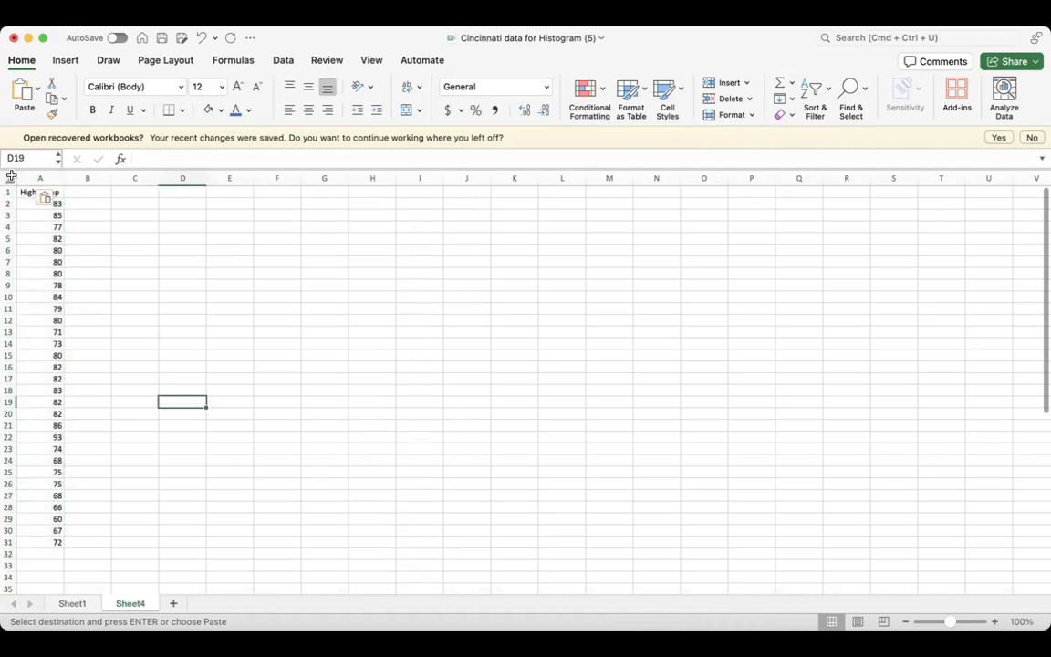
drag(22, 191, 23, 542)
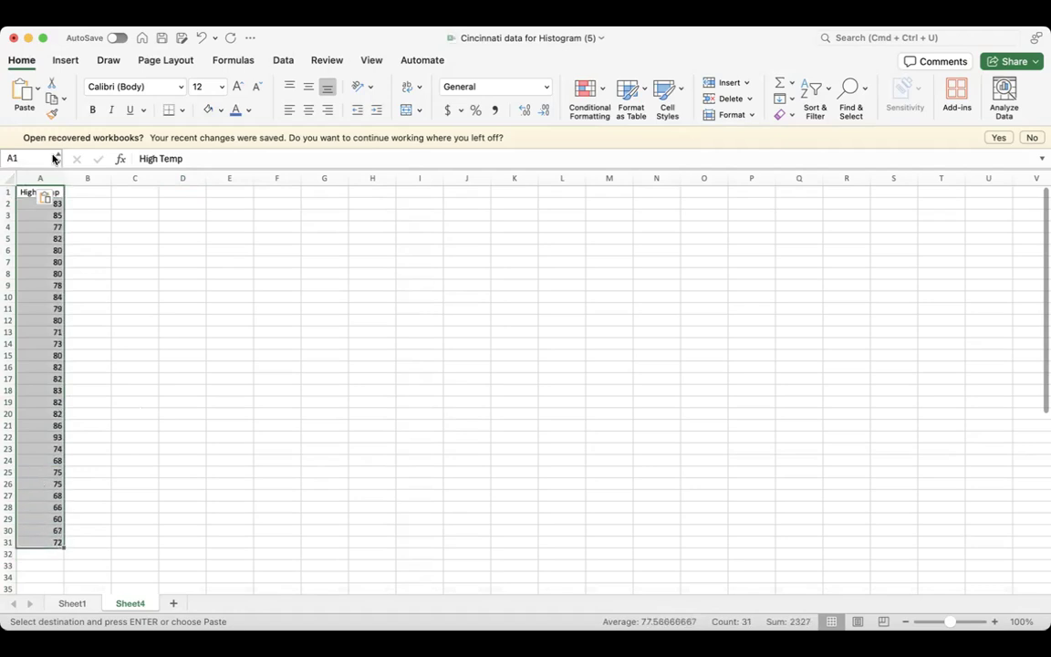
Step: Insert a Histogram statistical chart of the selected High Temp values
click(68, 61)
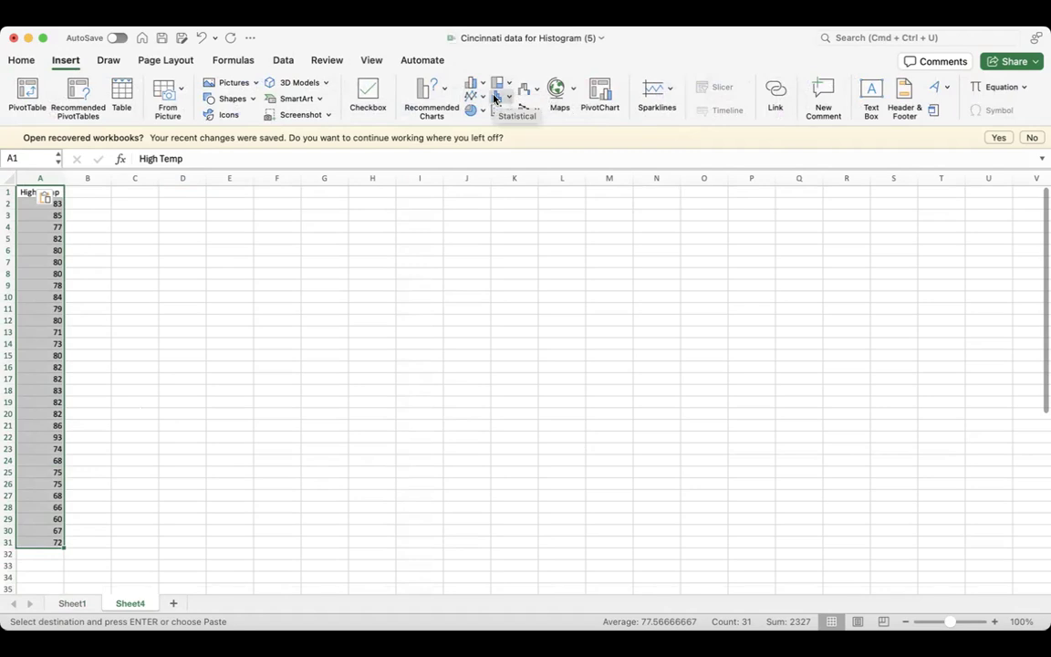
click(506, 99)
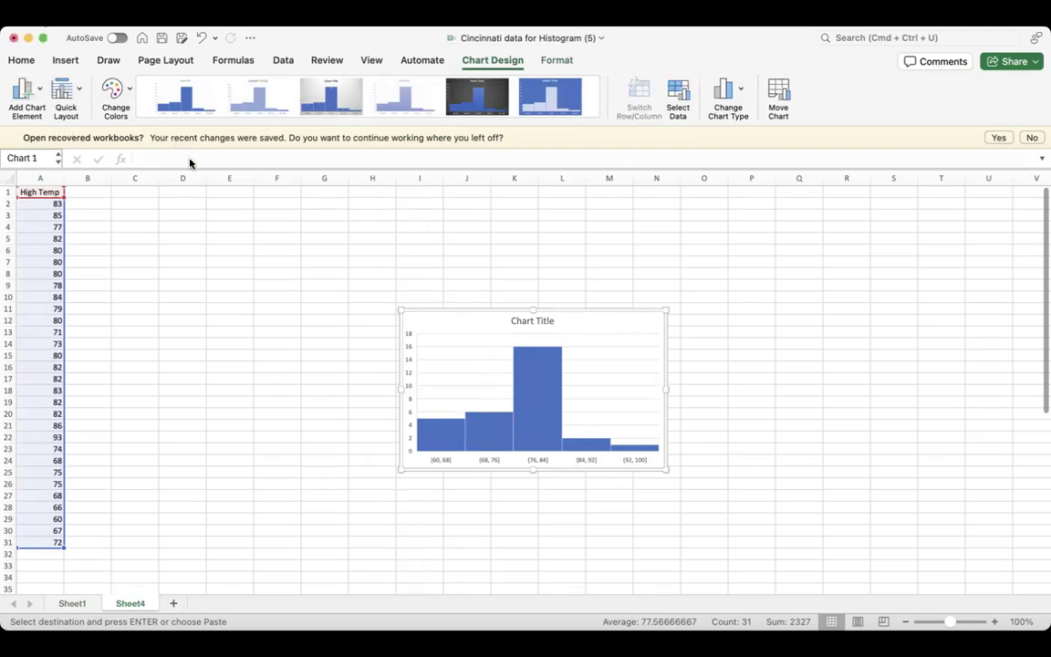
Step: Title the histogram's vertical axis Frequency and horizontal axis High Temperature (oF)
double_click(410, 400)
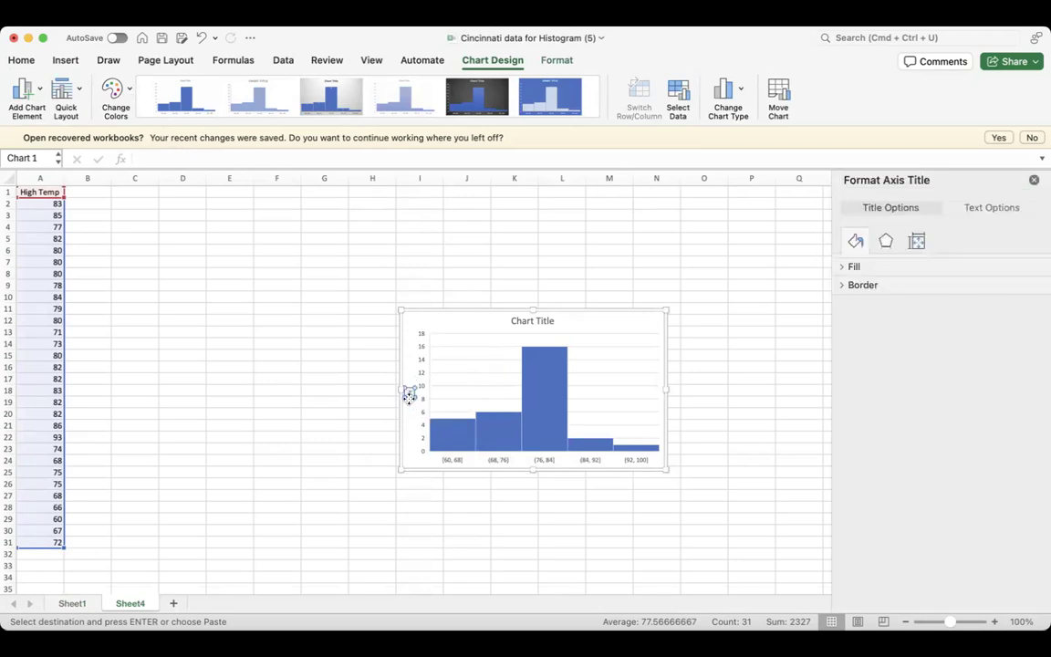
text(Frequency)
click(26, 91)
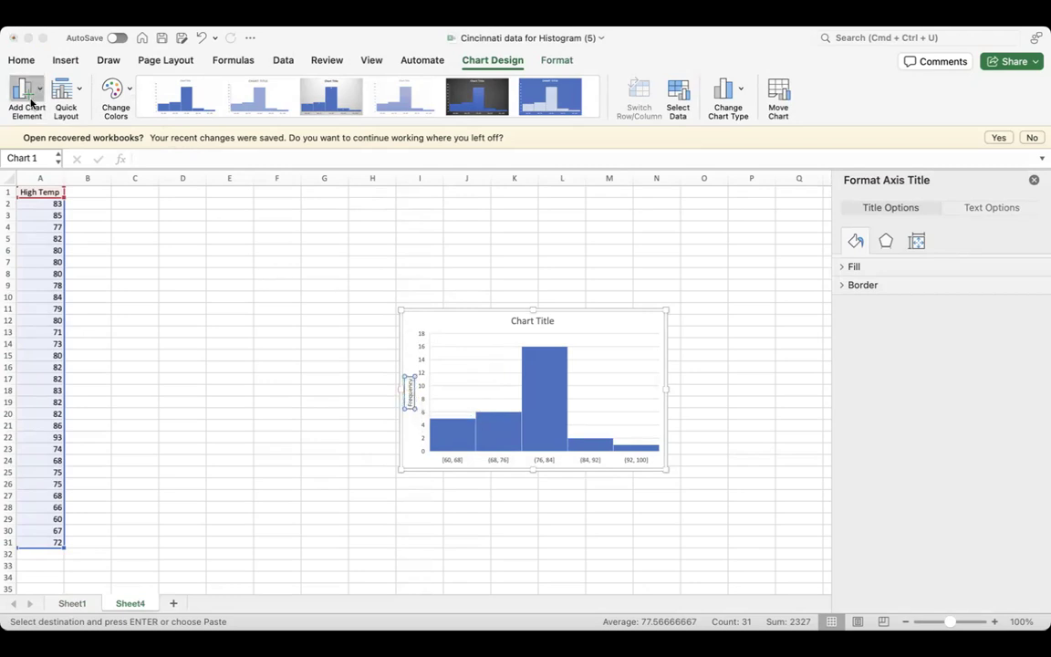
click(185, 146)
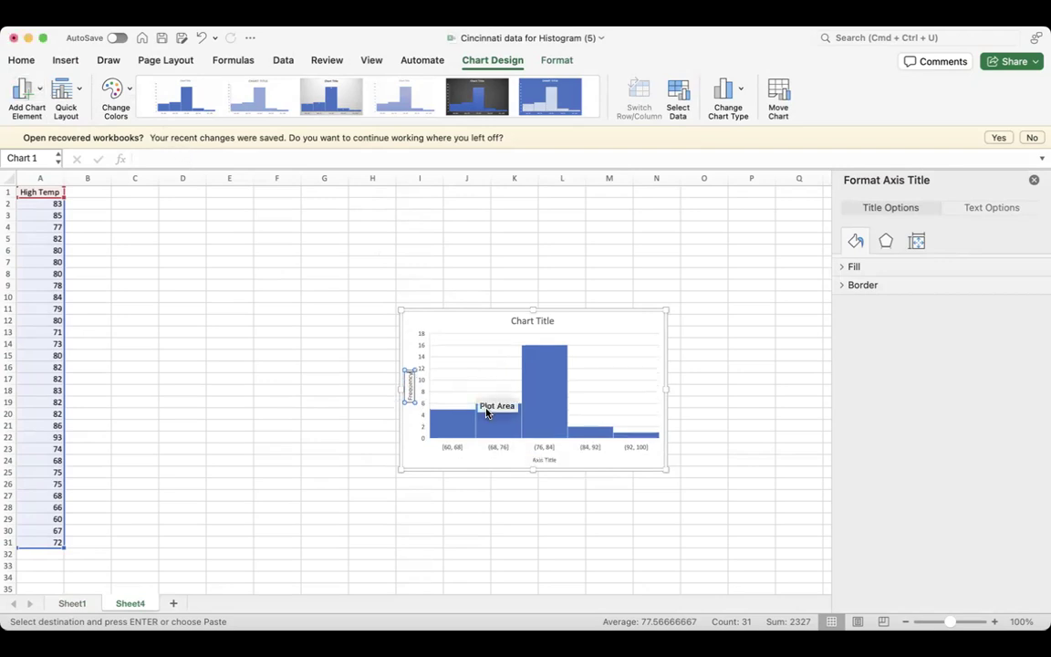
click(542, 461)
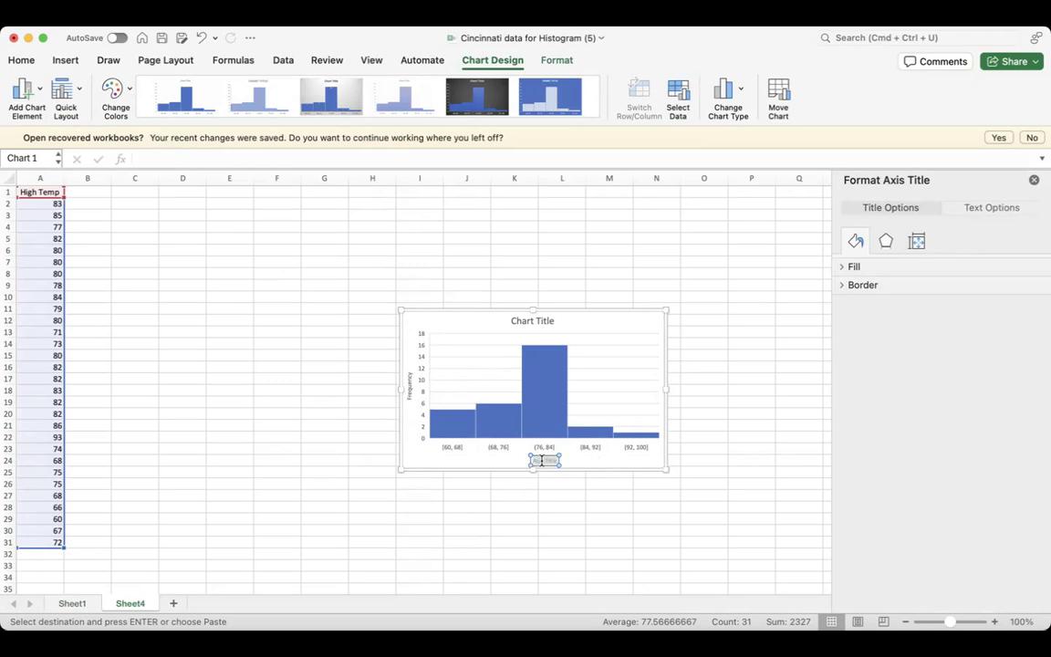
text(High Temperature (oF))
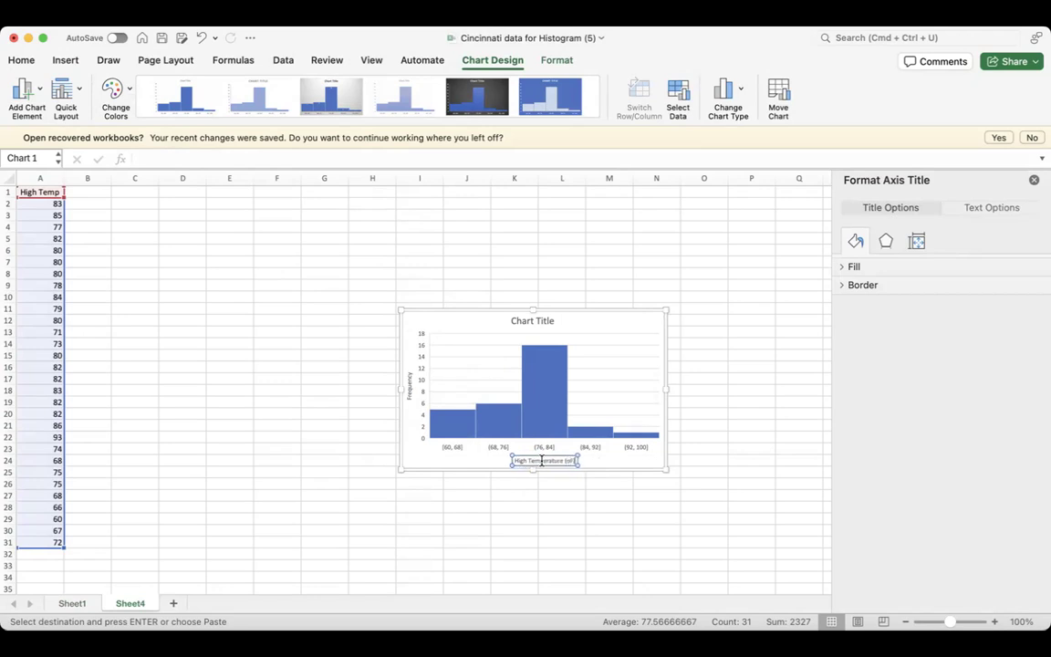
Step: Delete the histogram's chart title and move the chart up and left beside the data
click(538, 321)
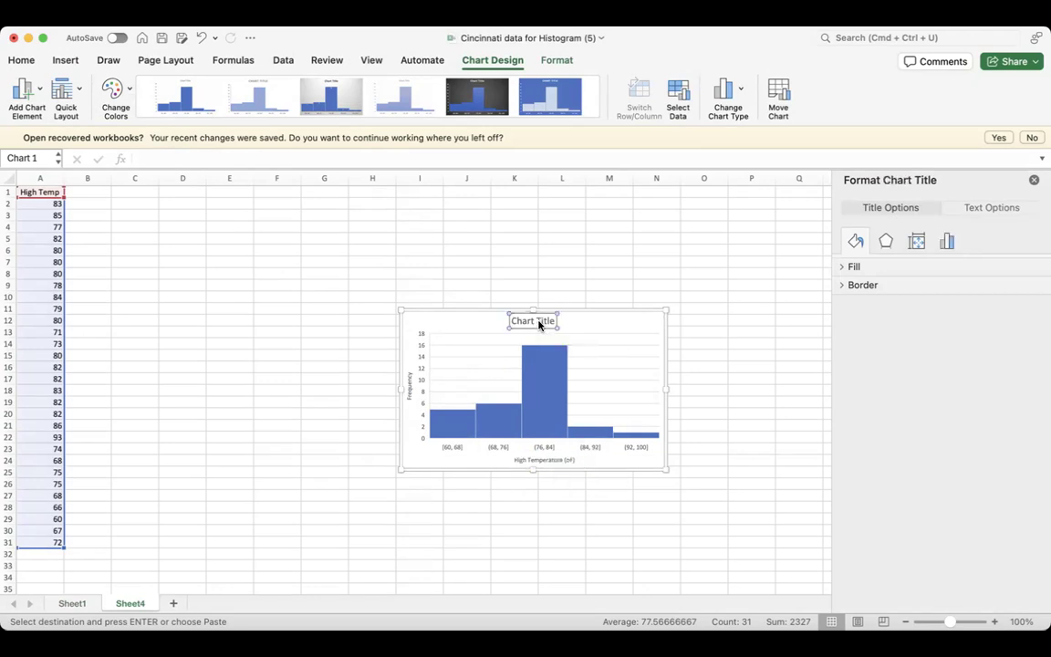
key(Delete)
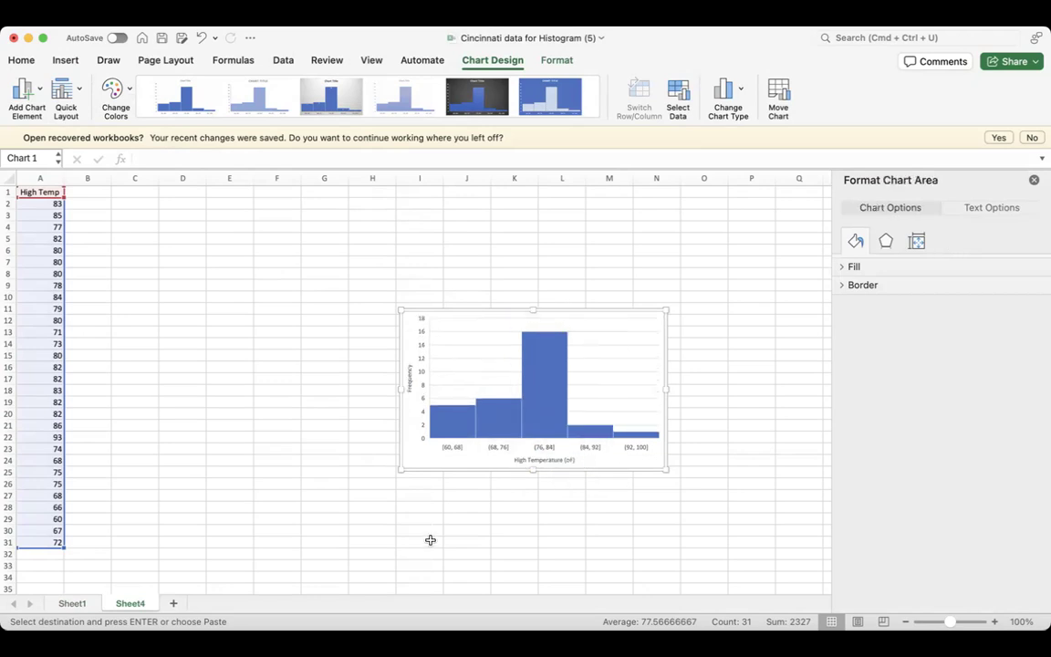
drag(415, 309, 133, 273)
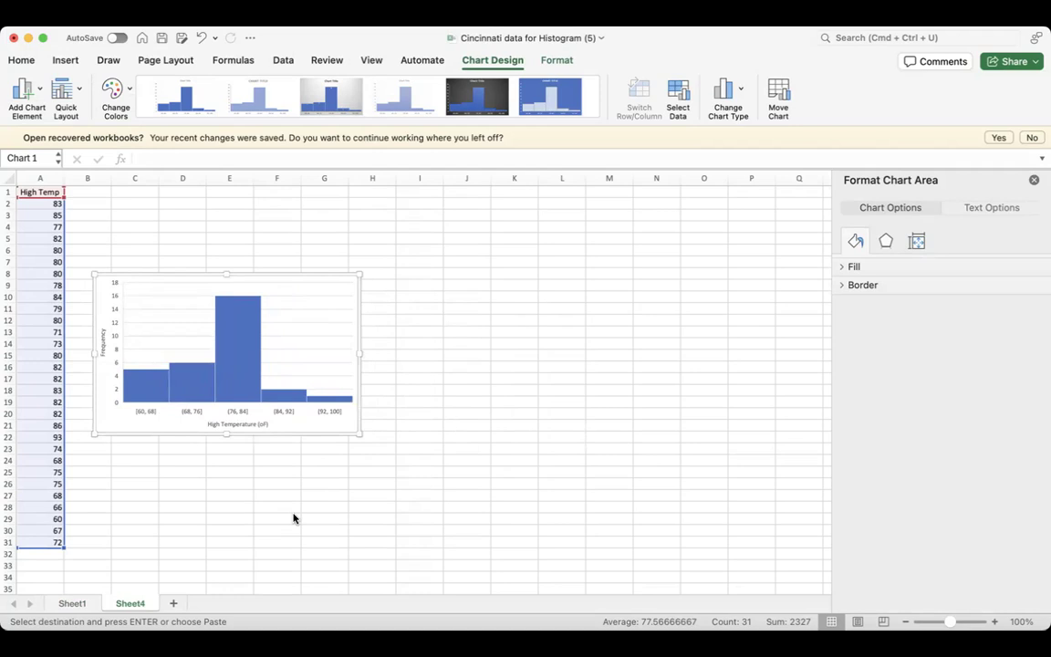
mouse_move(242, 387)
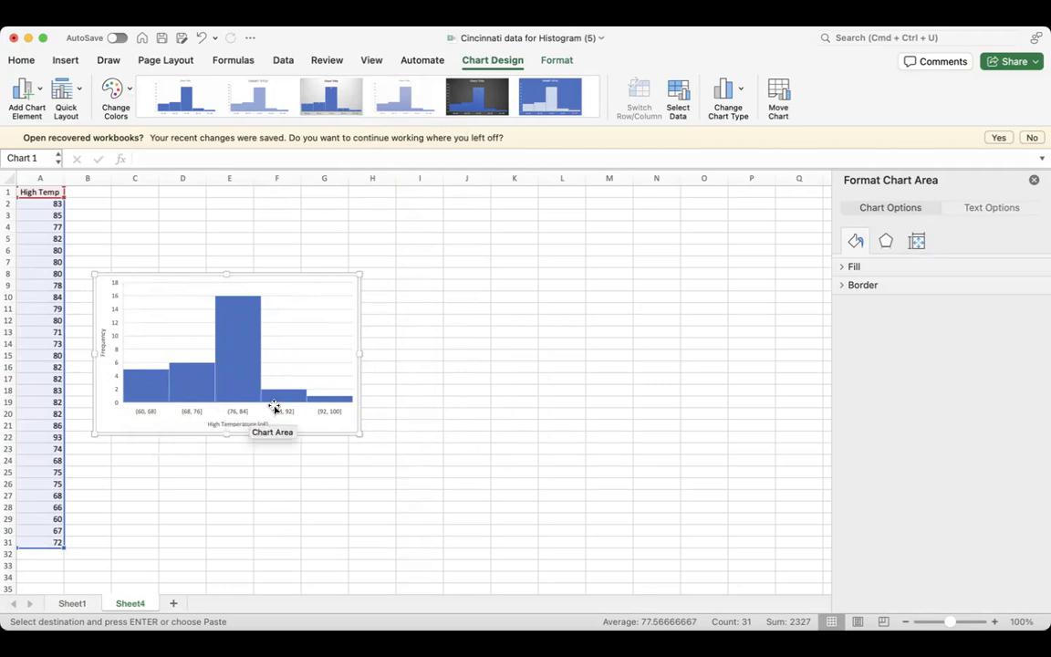
Step: Enter the Categories/Bins heading in I1 and check the temperature range of 60 to 93
click(412, 192)
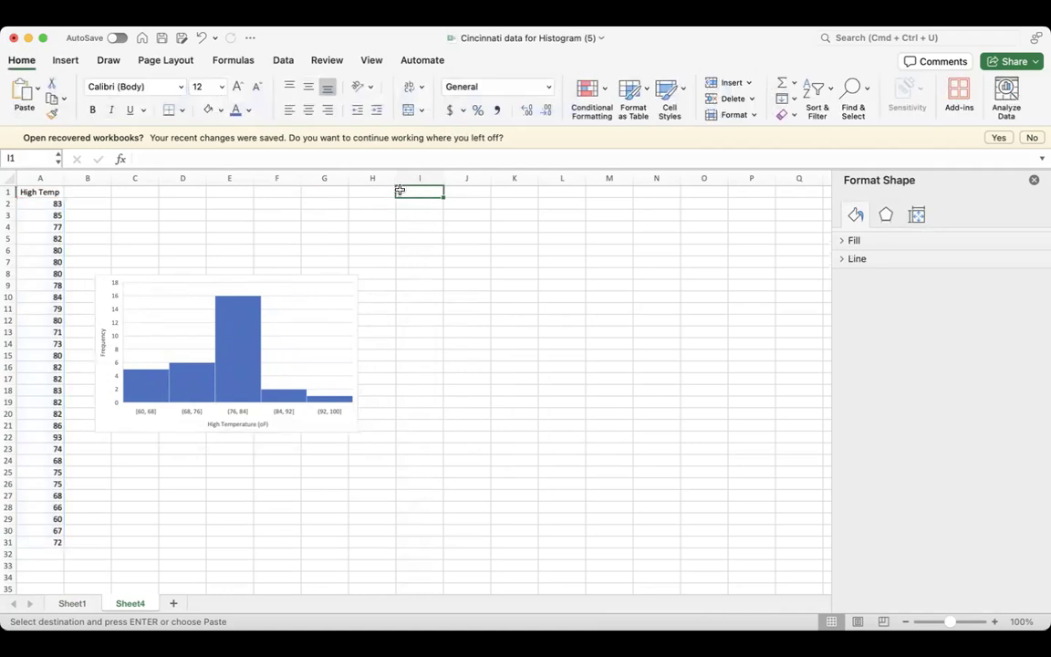
text(Ca)
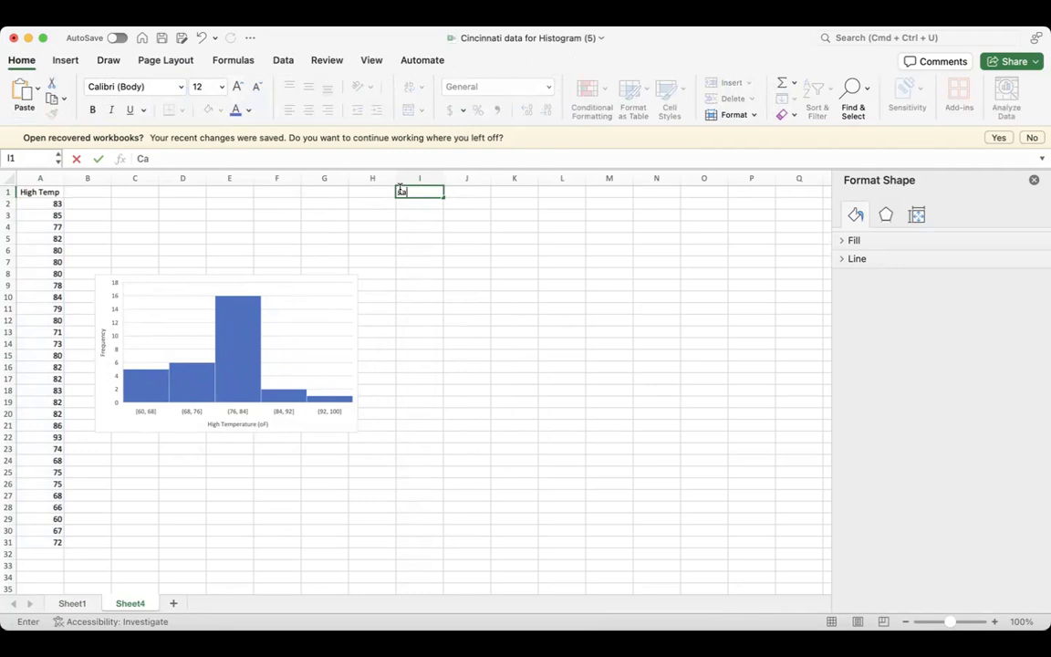
text(tegories/Bins)
key(Return)
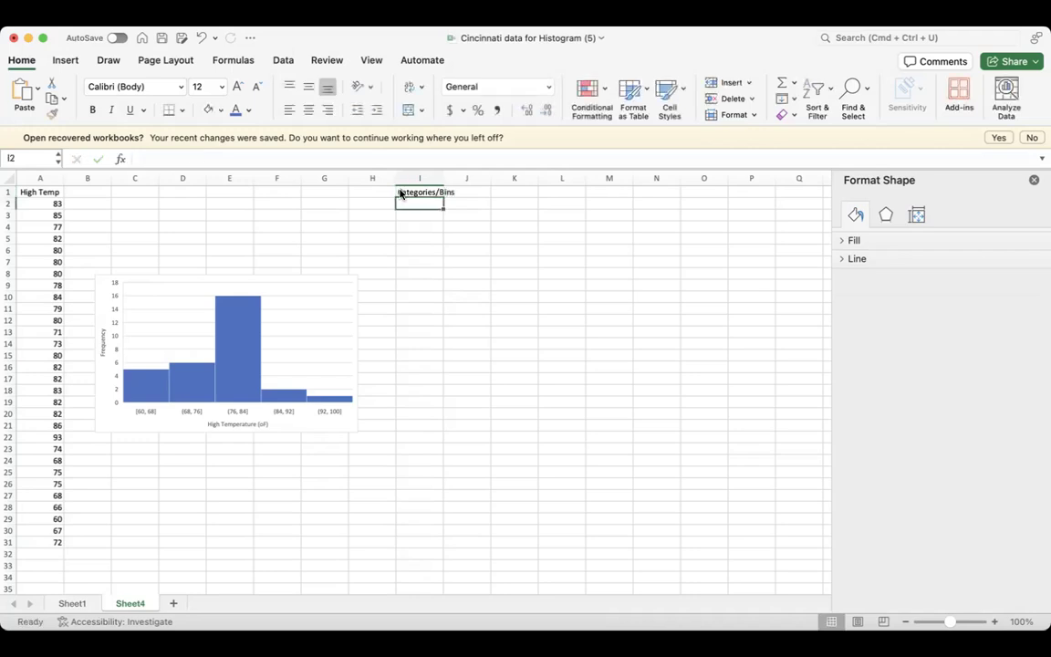
drag(41, 202, 42, 517)
click(42, 518)
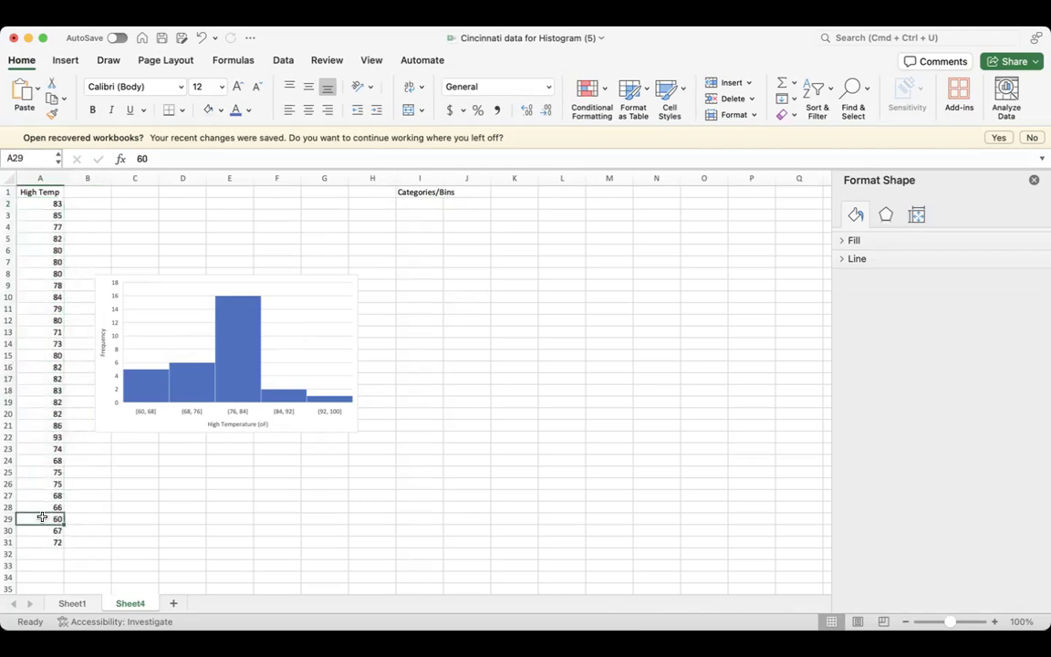
click(38, 436)
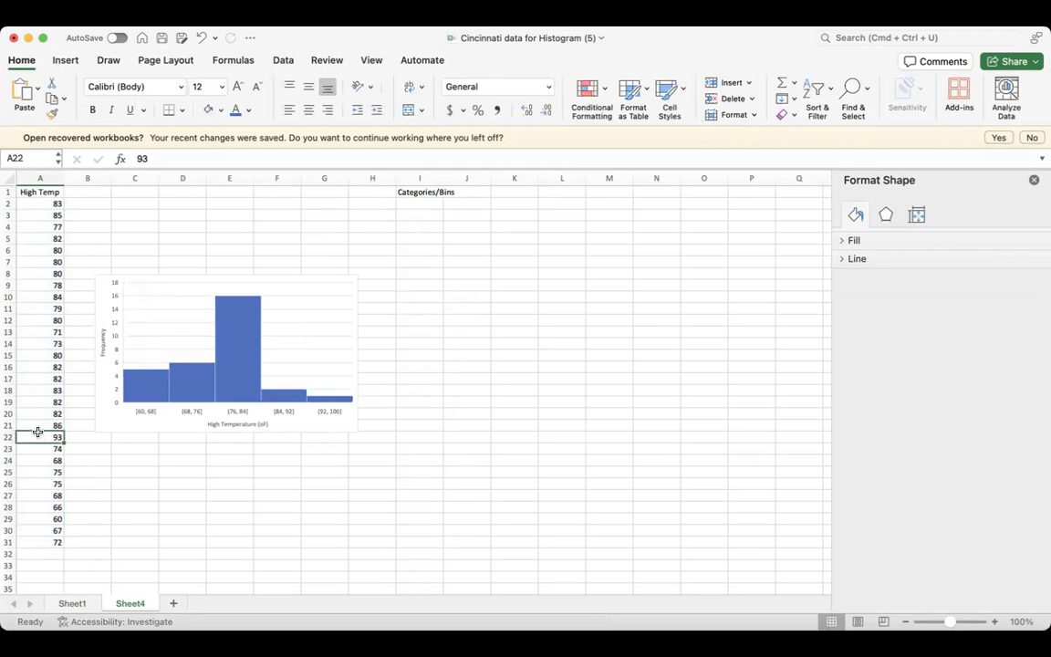
Step: Fill I2:I9 with bin values 60 through 95 in steps of 5
click(415, 193)
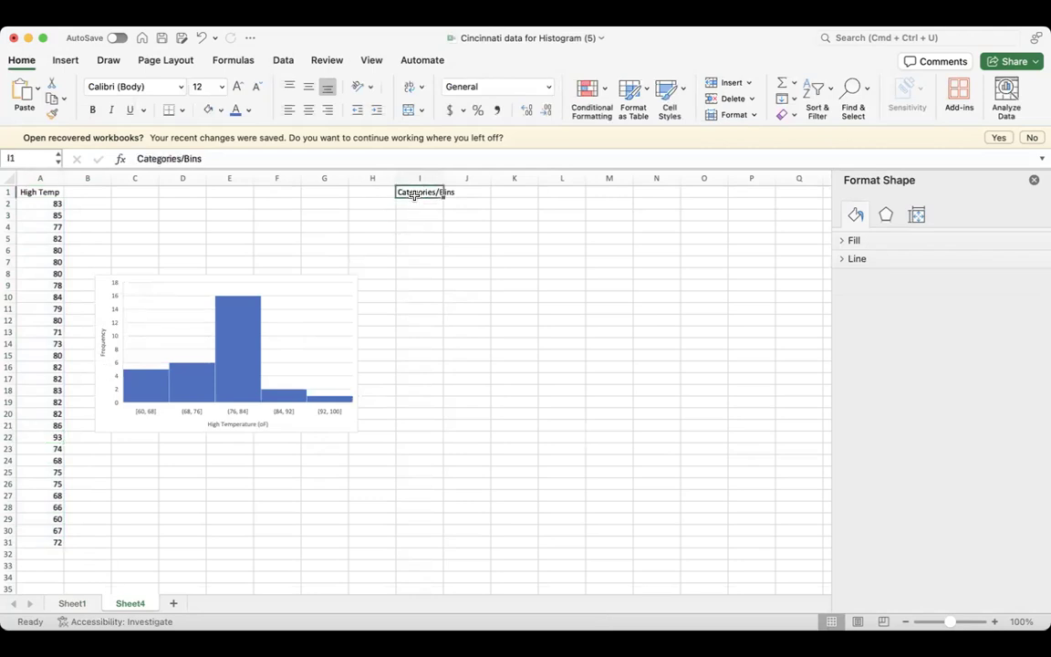
click(415, 204)
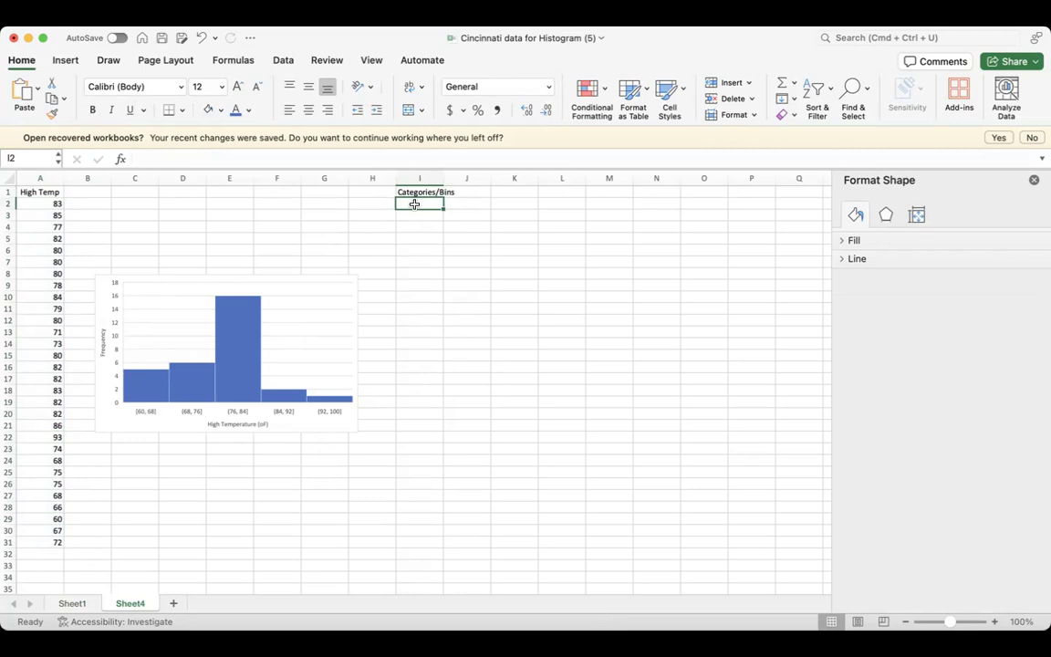
text(60)
key(Return)
text(65)
key(Return)
drag(420, 205, 425, 218)
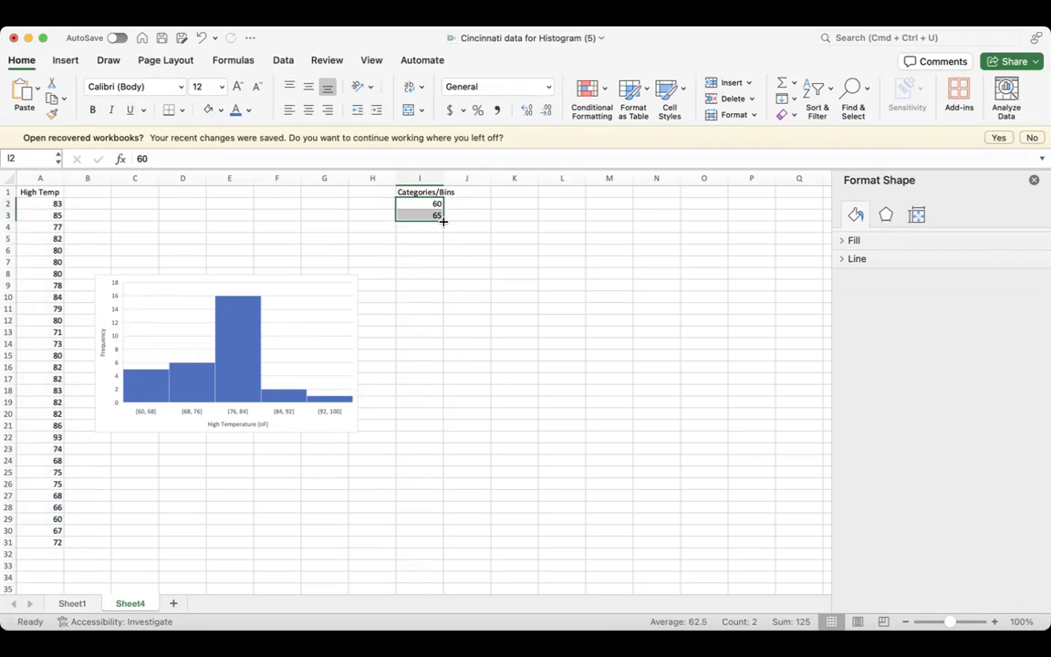
drag(444, 221, 441, 287)
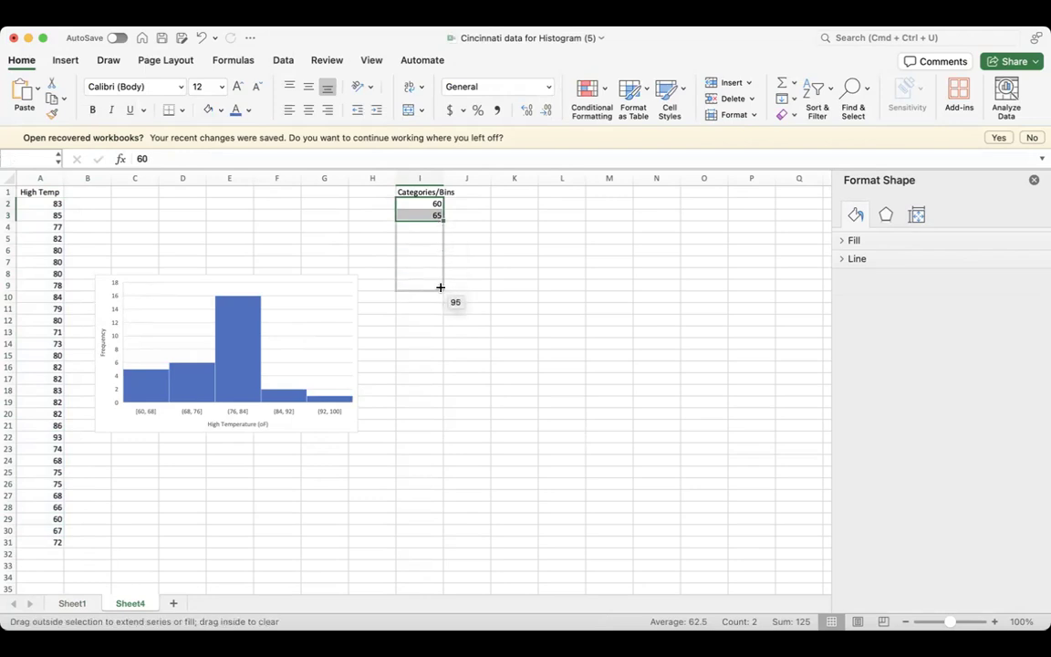
drag(440, 287, 443, 289)
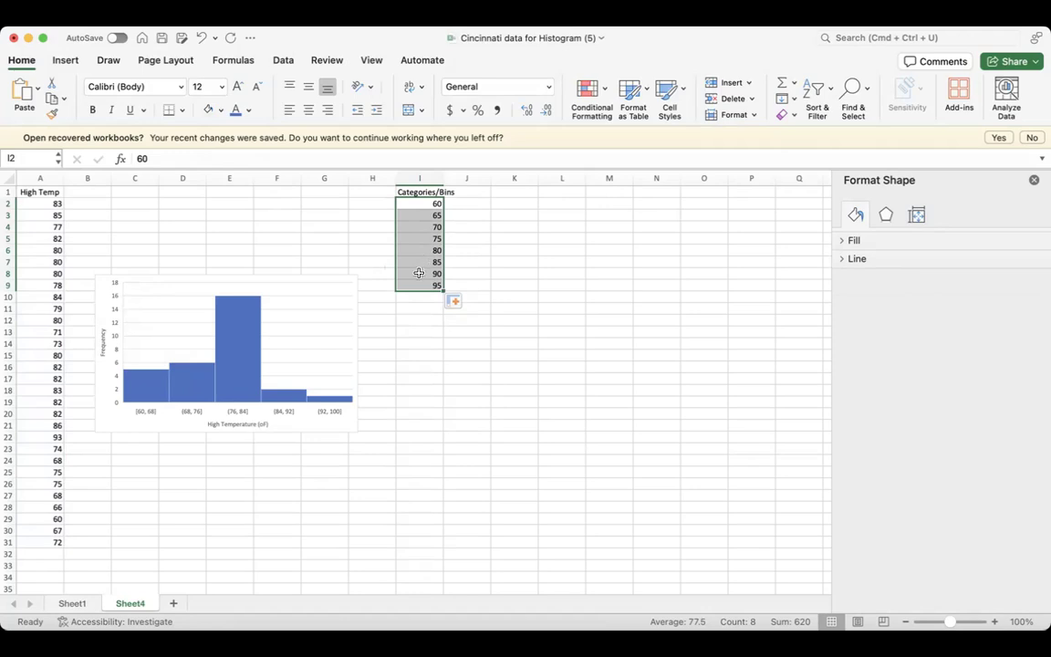
click(422, 350)
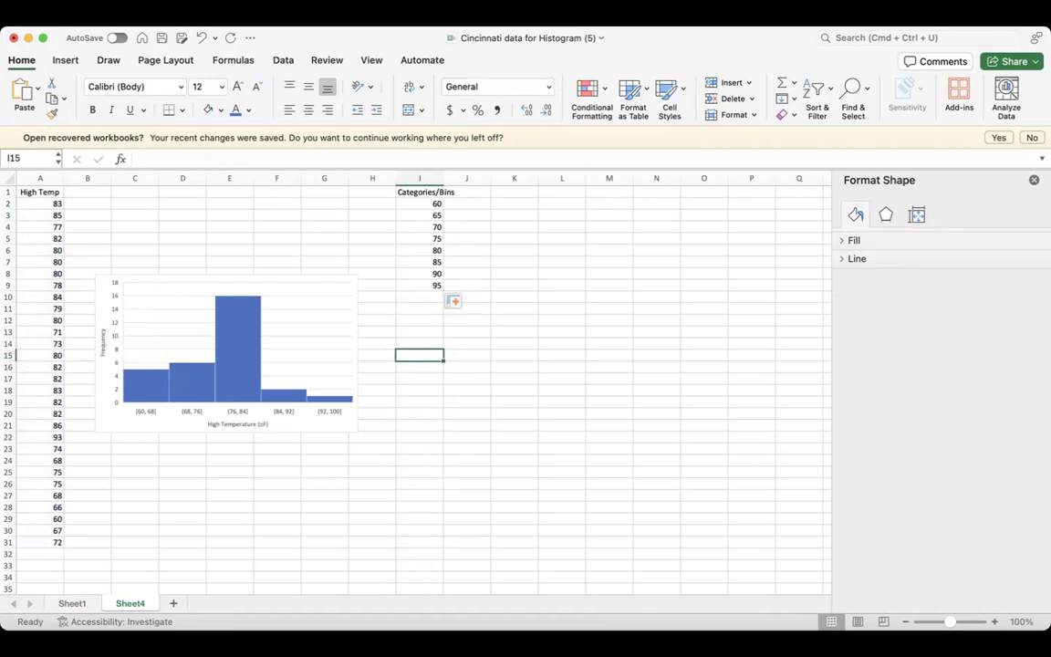
Step: Open Tools > Data Analysis and choose the Histogram analysis tool
click(269, 13)
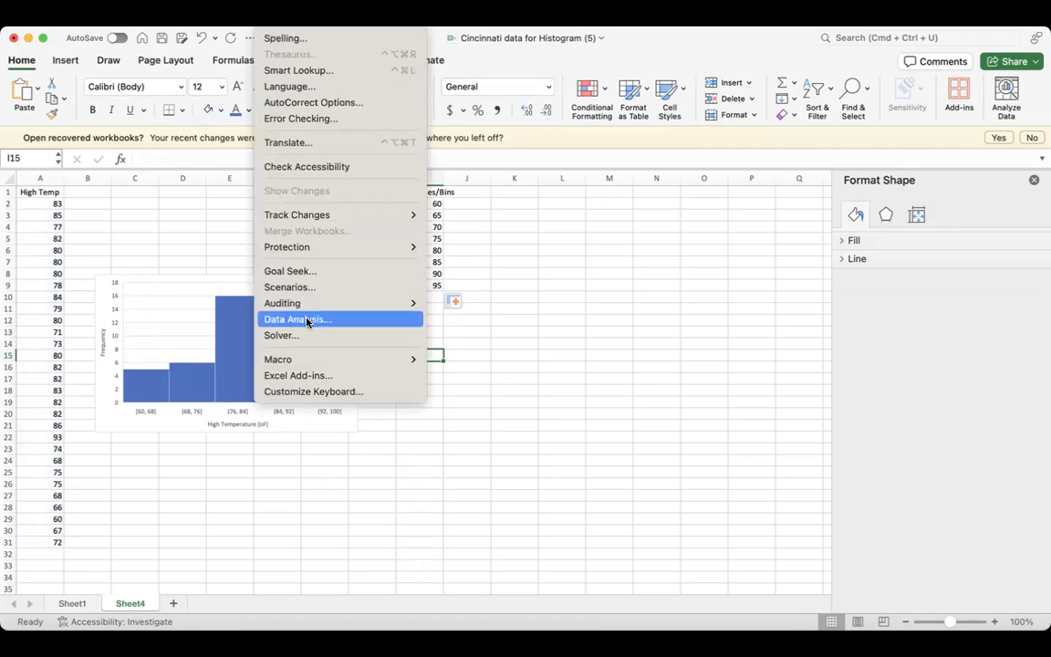
click(385, 321)
click(269, 13)
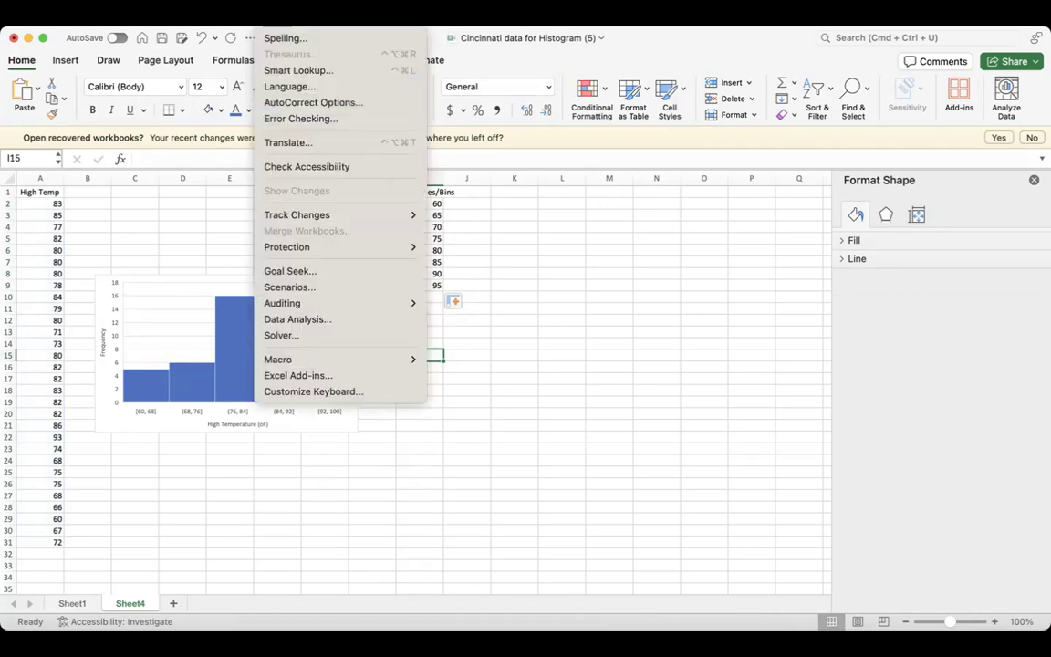
click(301, 321)
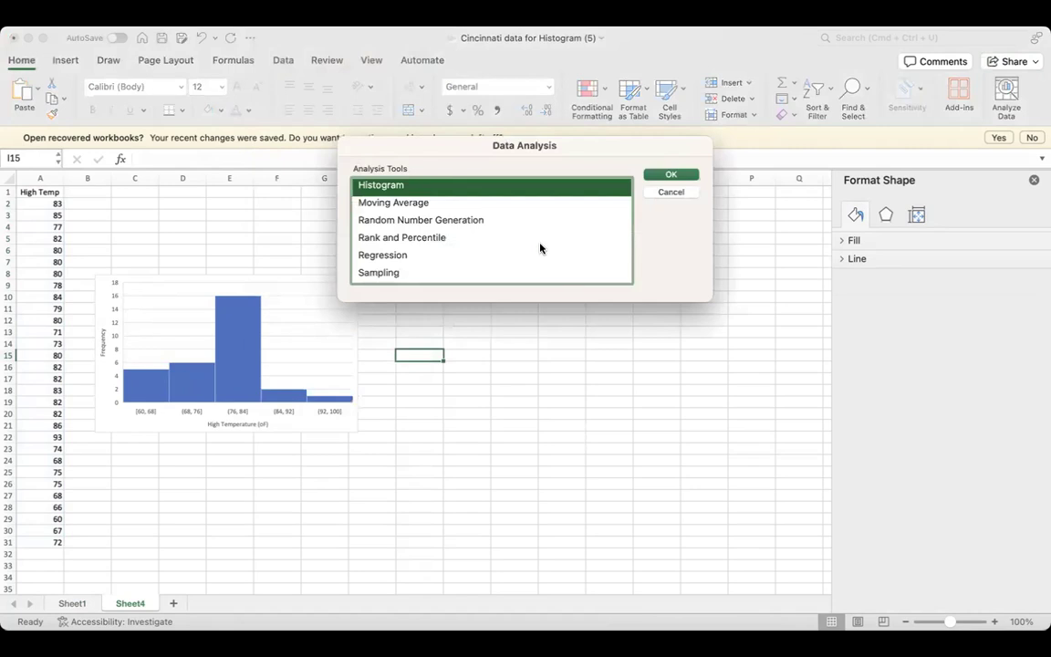
scroll(531, 226, up, 1)
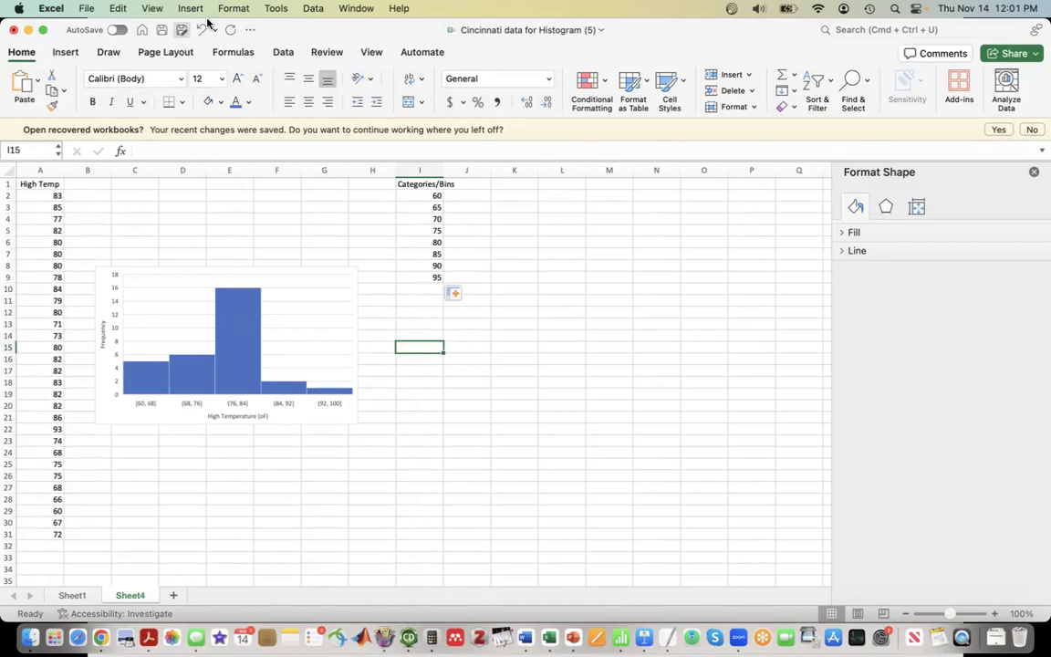
click(271, 8)
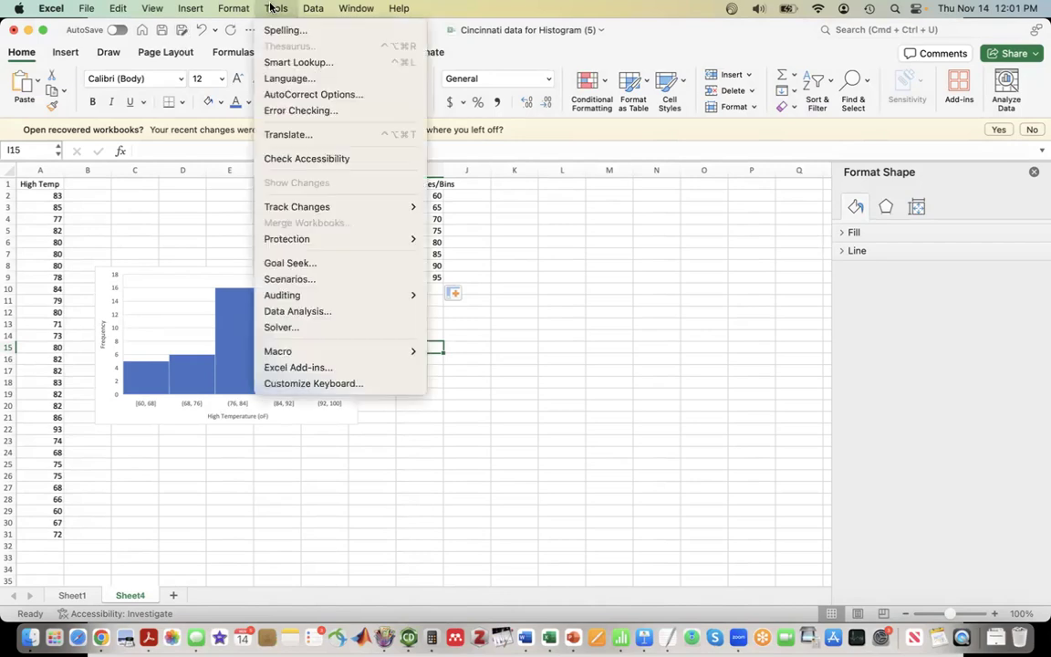
click(309, 311)
scroll(468, 181, up, 1)
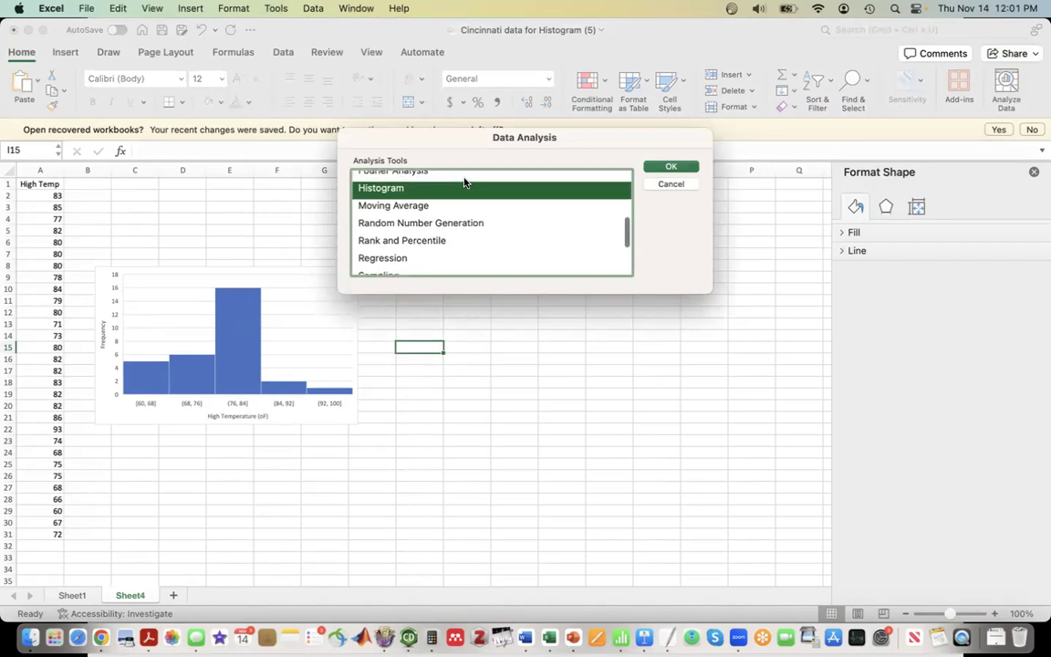
click(661, 167)
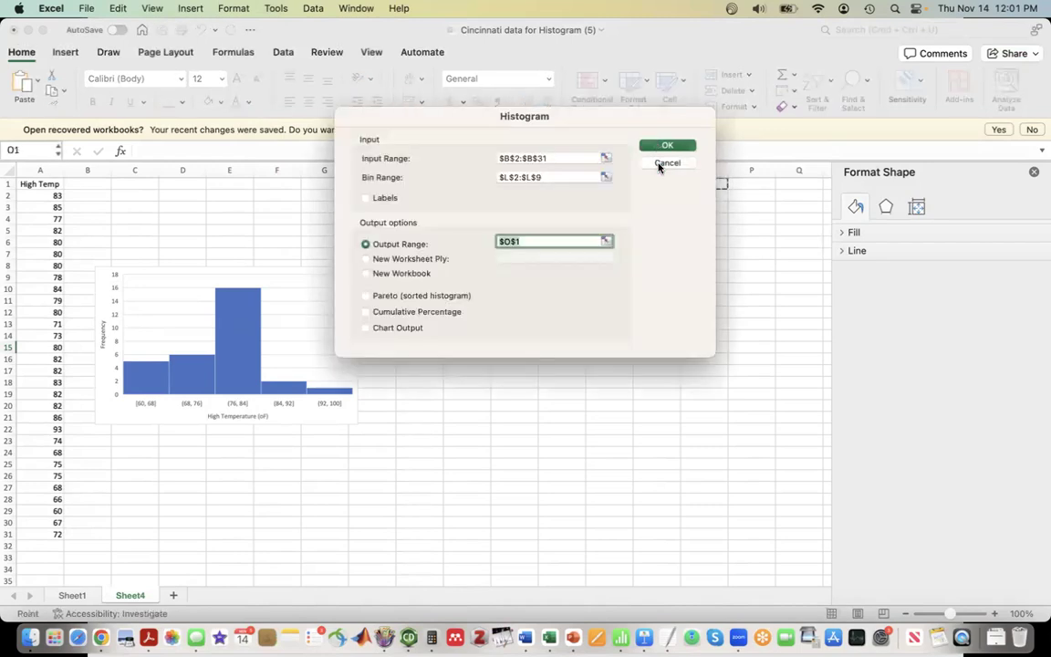
Step: Run the Histogram tool with input A2:A31, bin range I2:I9 and output at K1
click(604, 159)
click(46, 197)
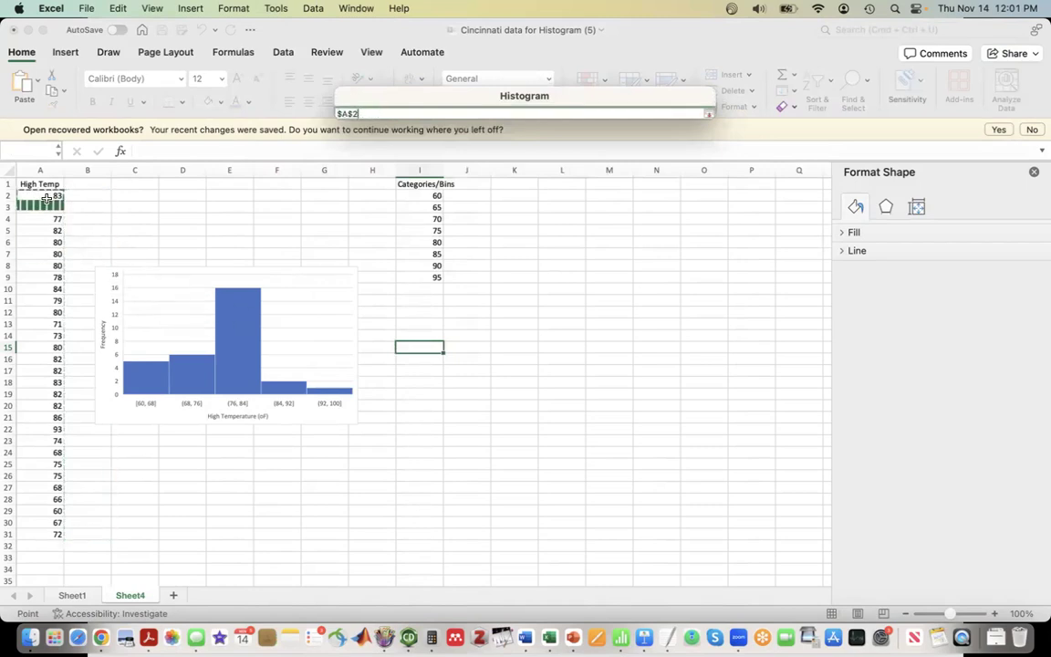
drag(45, 197, 35, 530)
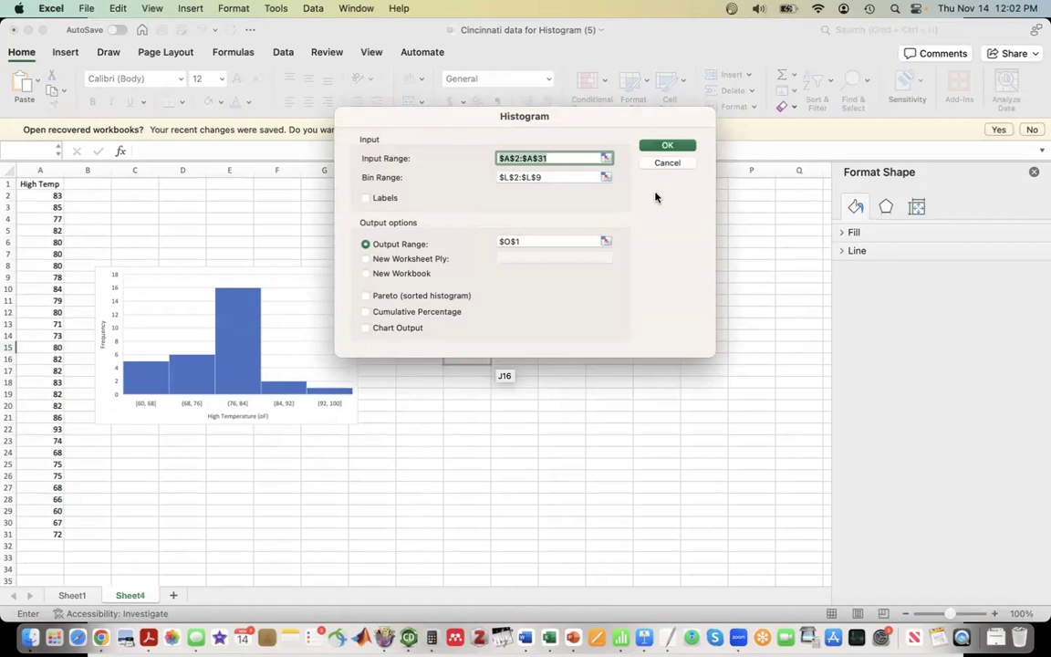
click(606, 178)
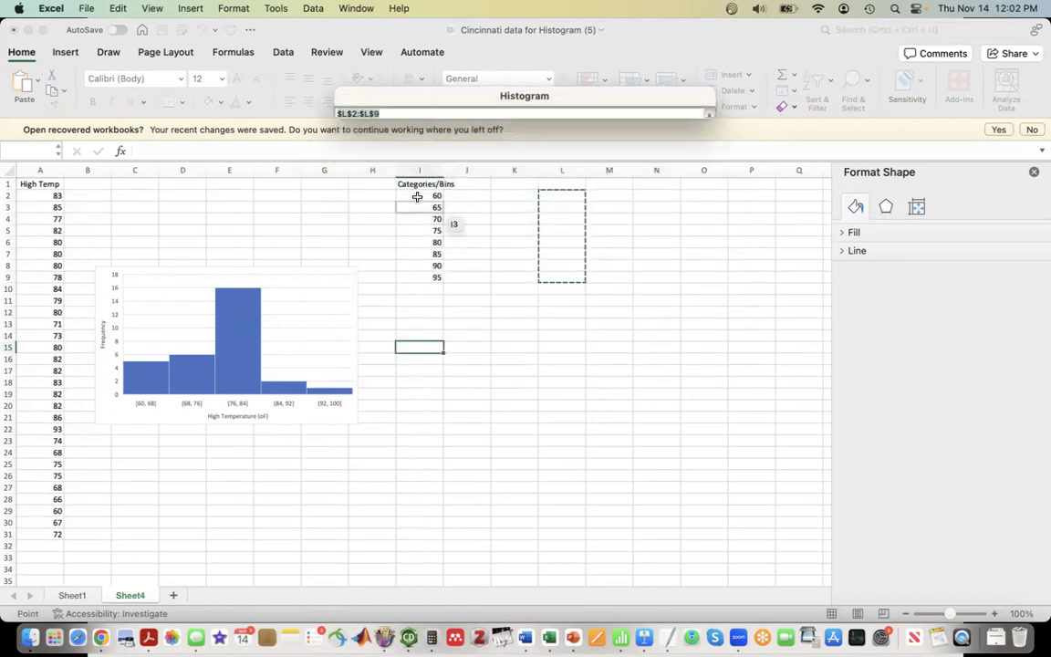
drag(422, 193, 425, 281)
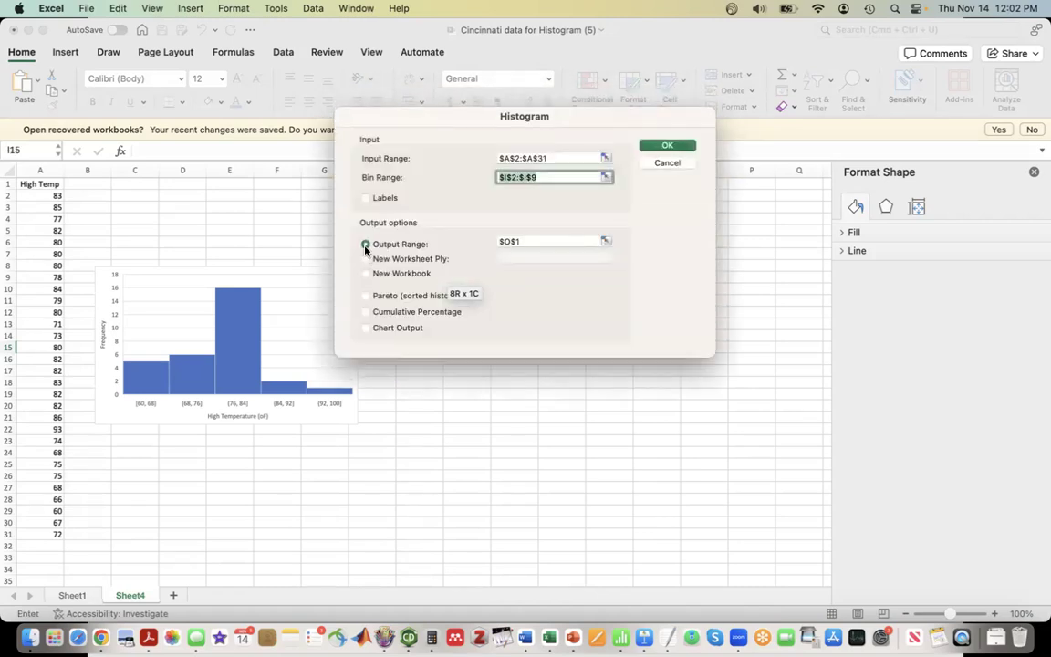
click(365, 245)
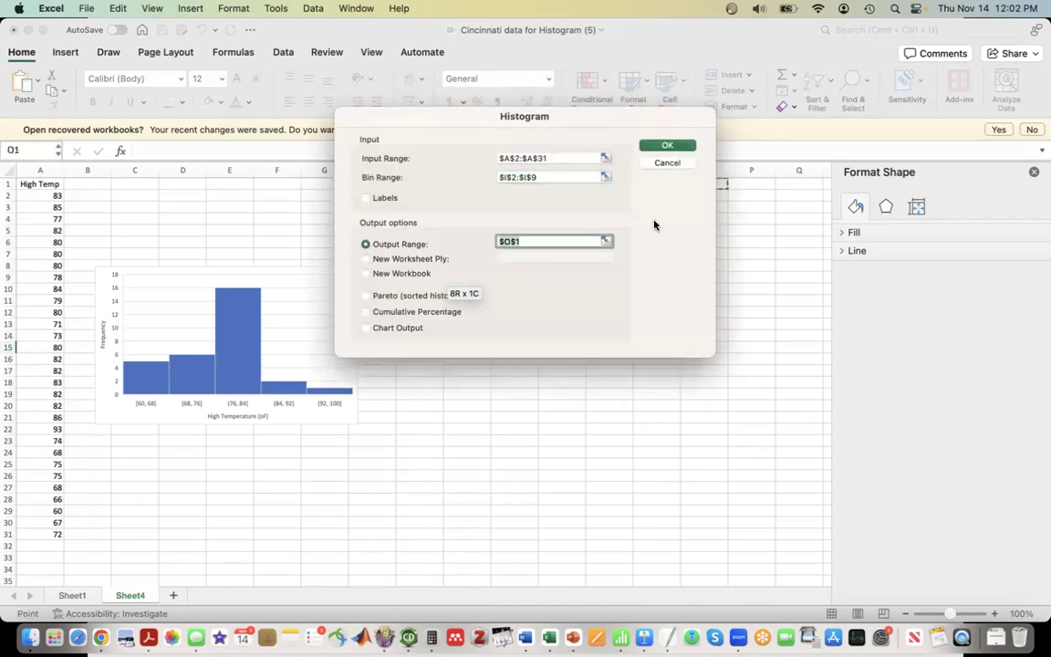
click(605, 241)
click(531, 186)
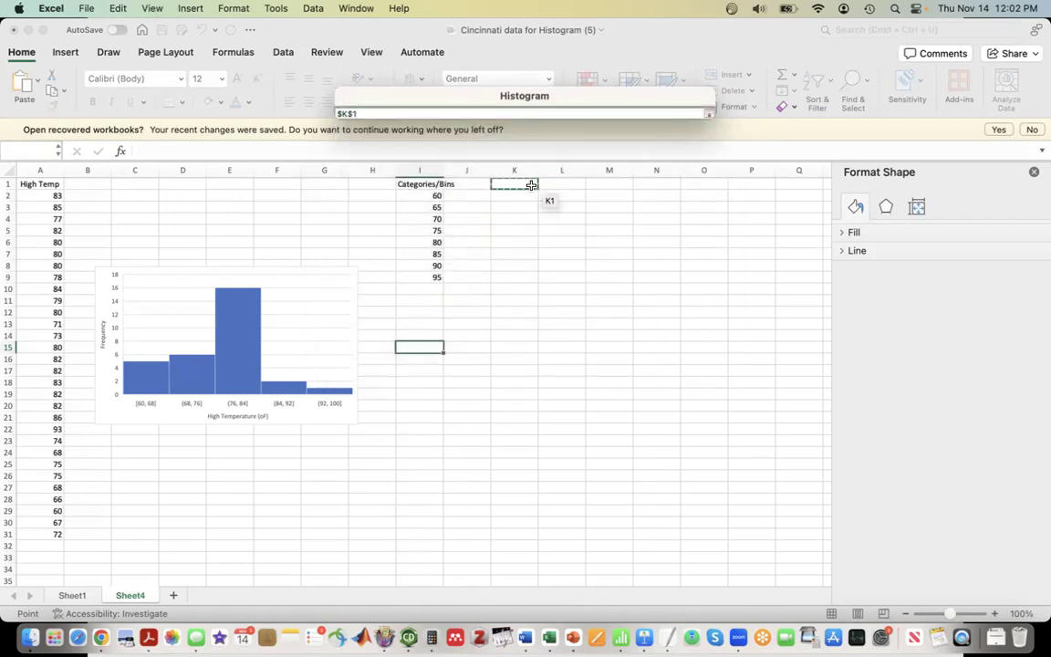
key(Return)
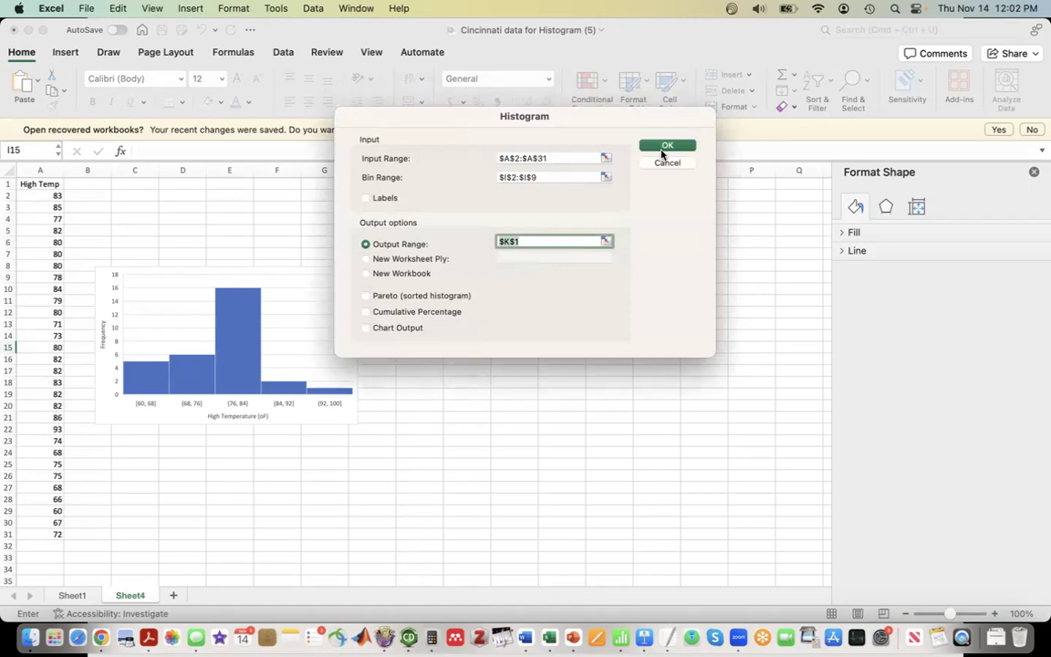
click(668, 147)
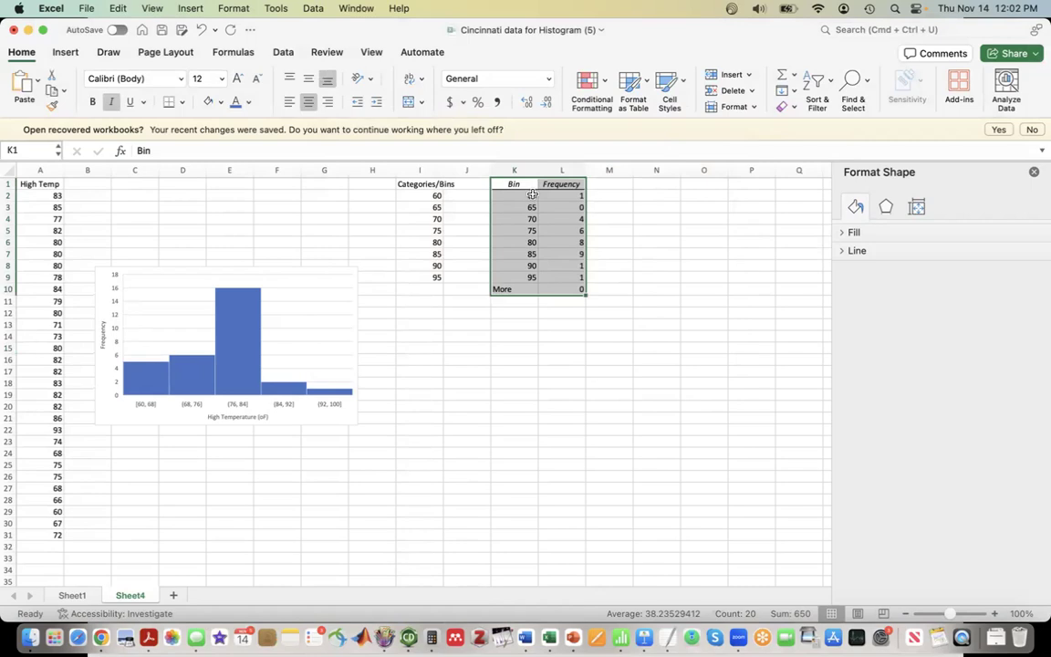
drag(522, 195, 565, 232)
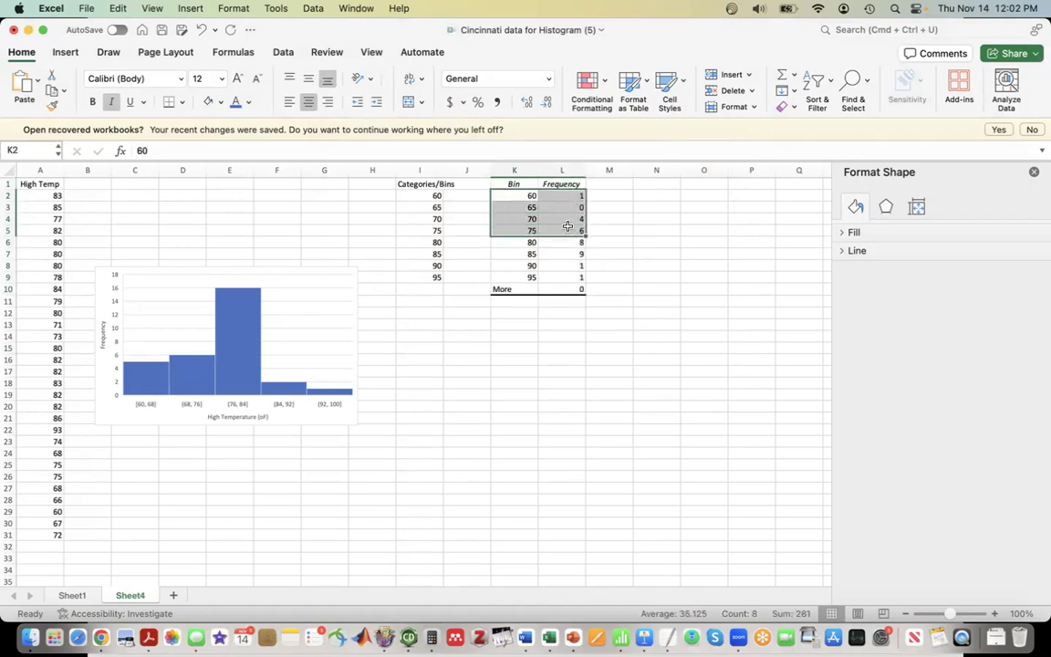
click(520, 195)
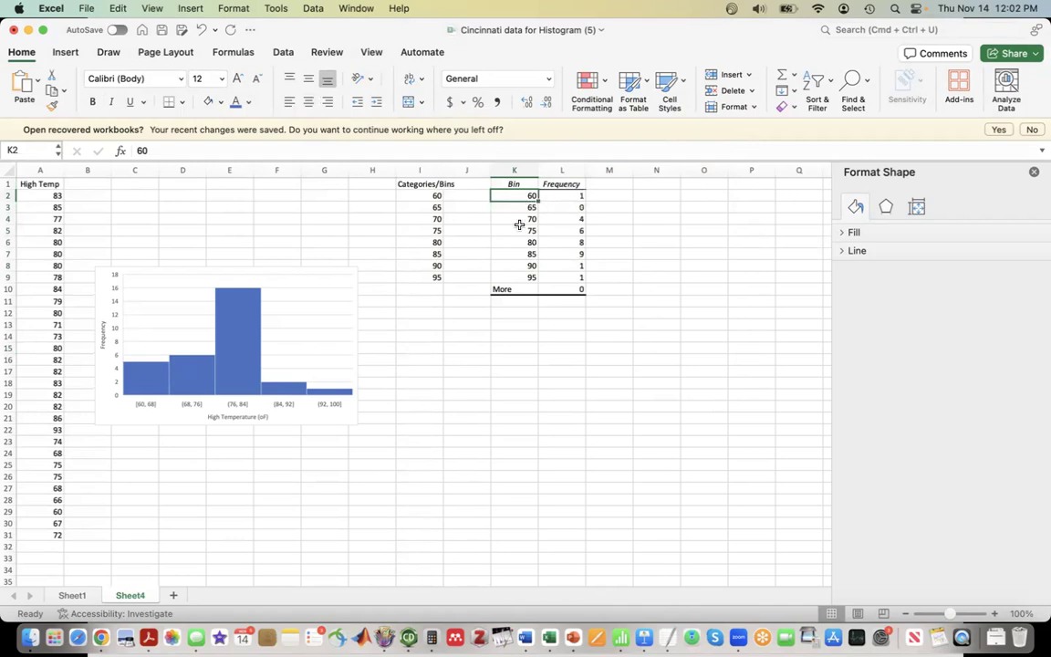
click(577, 220)
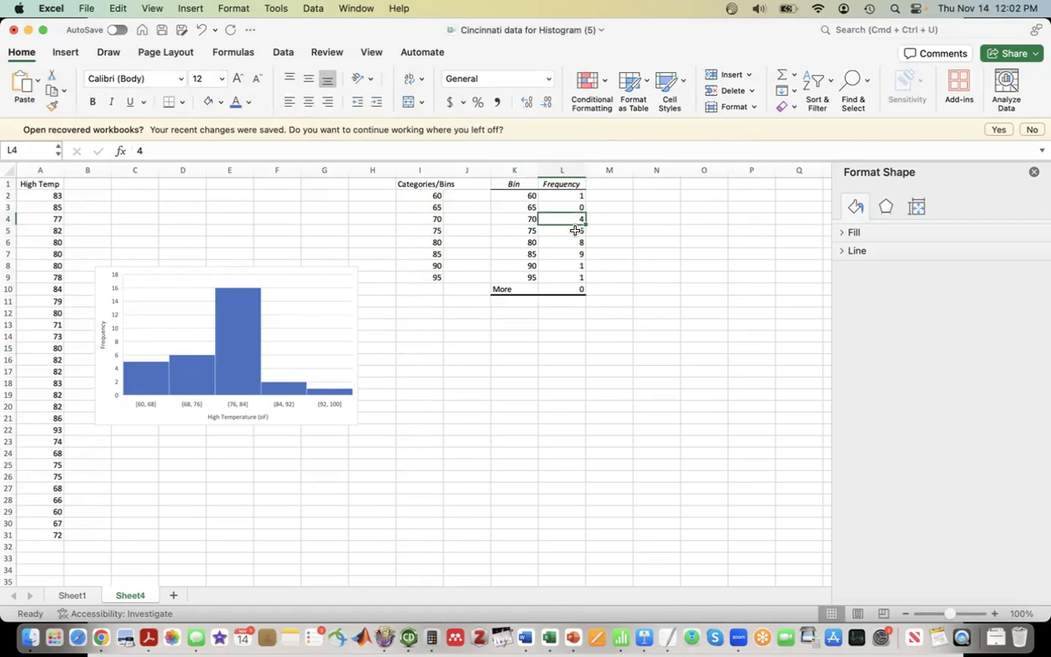
click(546, 231)
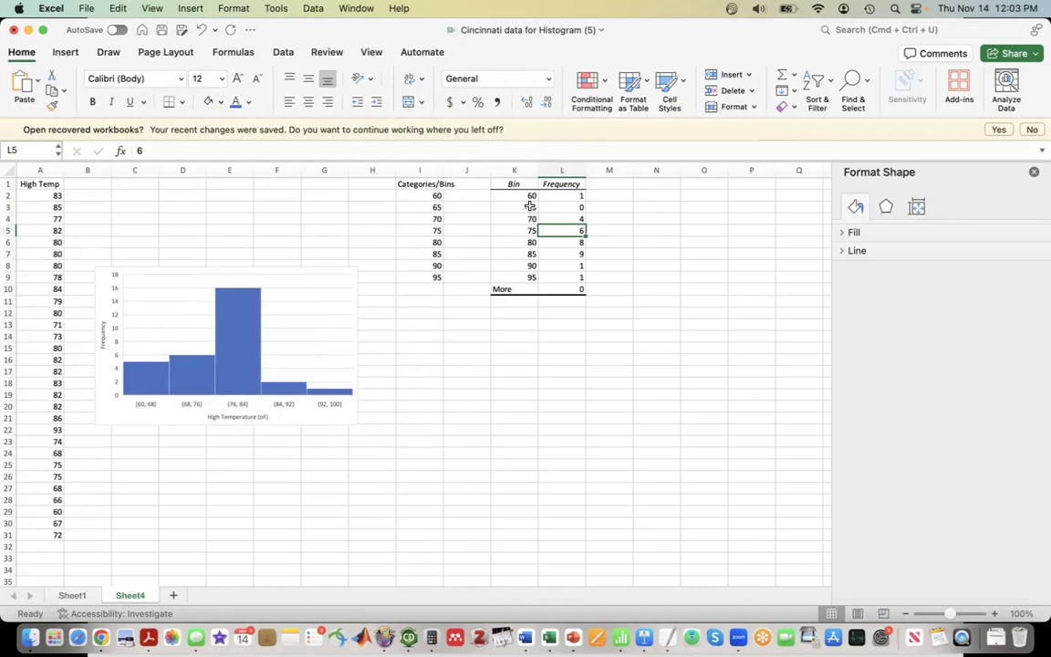
Step: Insert a 2-D clustered column chart of L2:L10 and move it right of the histogram
click(65, 55)
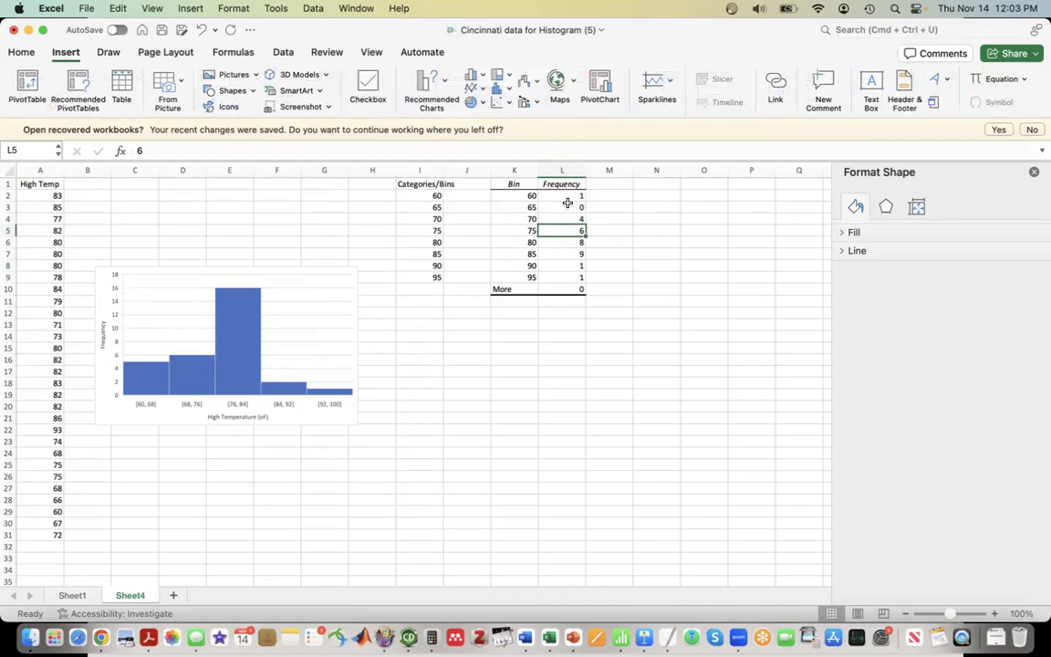
drag(563, 197, 557, 291)
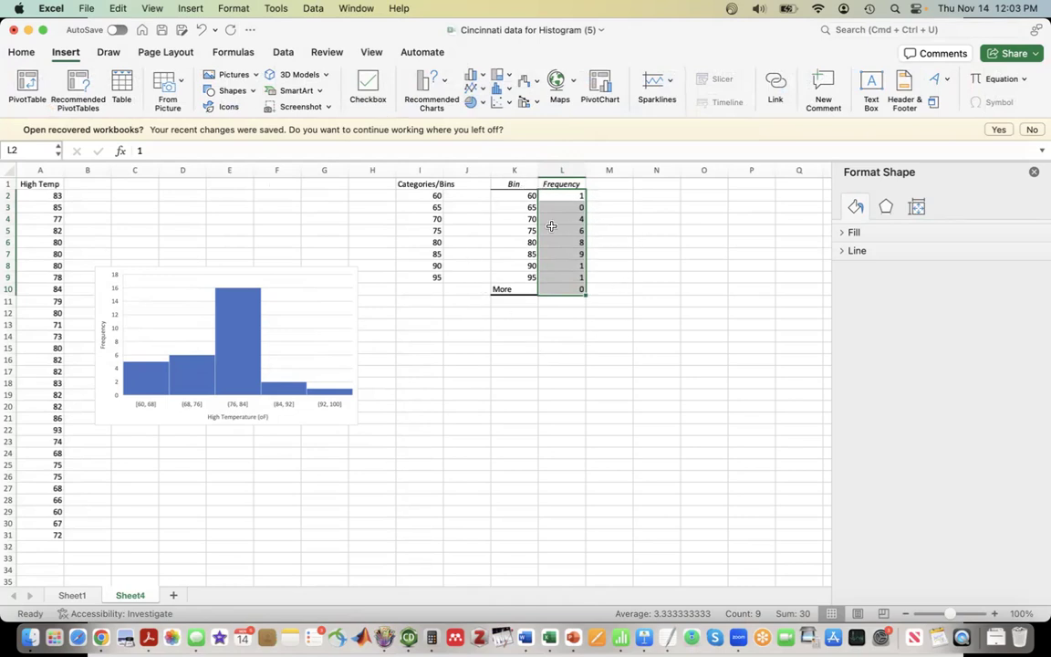
click(484, 78)
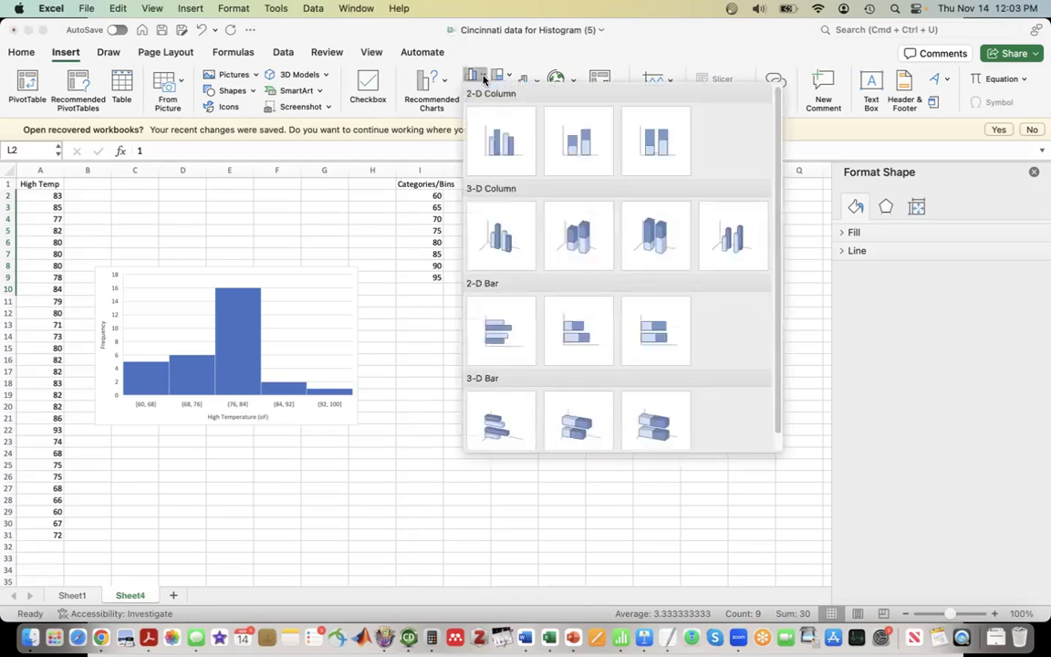
click(499, 164)
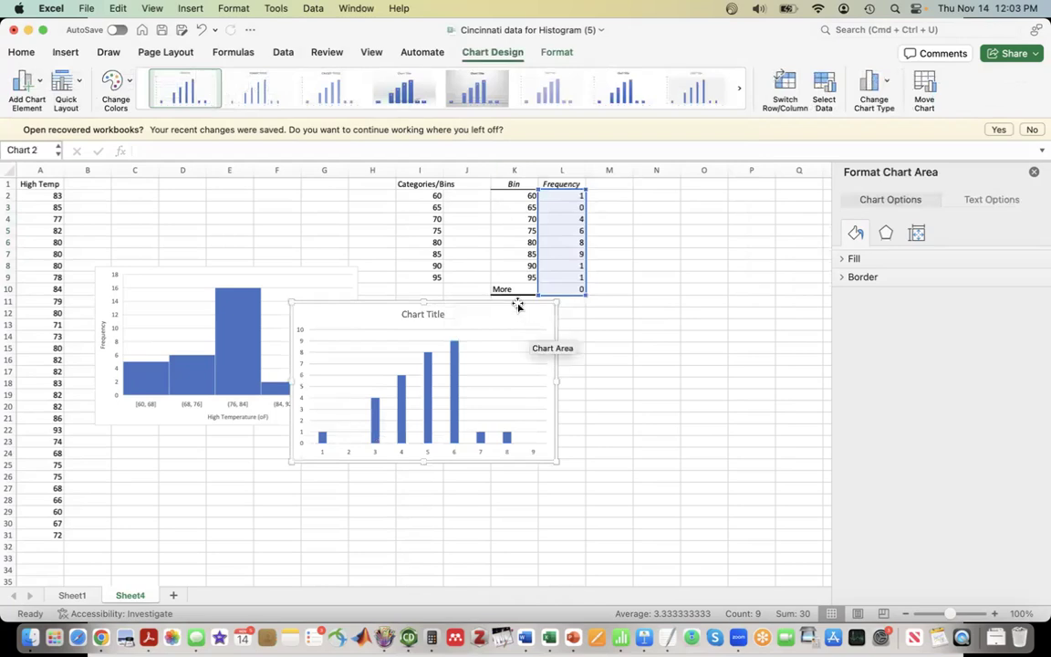
drag(517, 302, 666, 315)
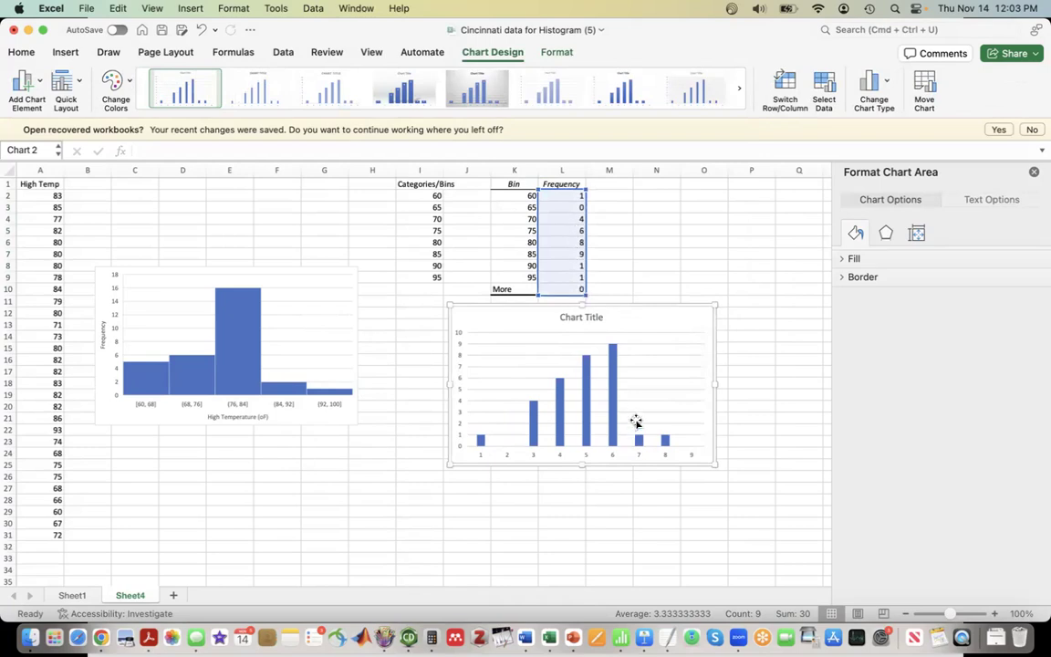
Step: Set the column chart's horizontal axis labels to the bin values in K2:K10
click(573, 363)
right_click(579, 366)
mouse_move(612, 413)
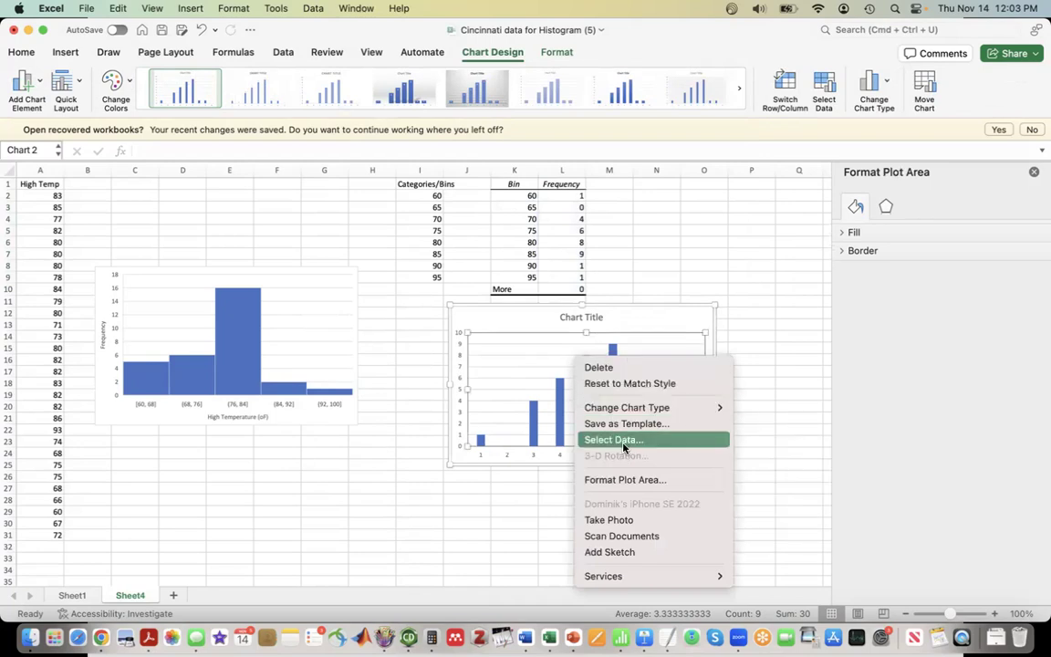
click(624, 445)
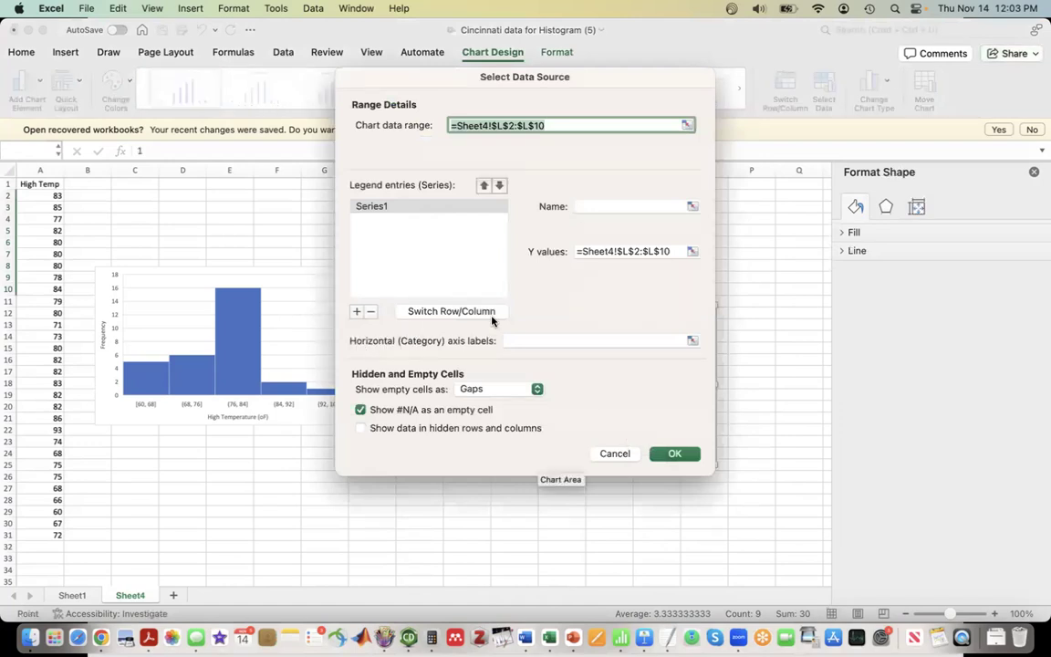
click(693, 340)
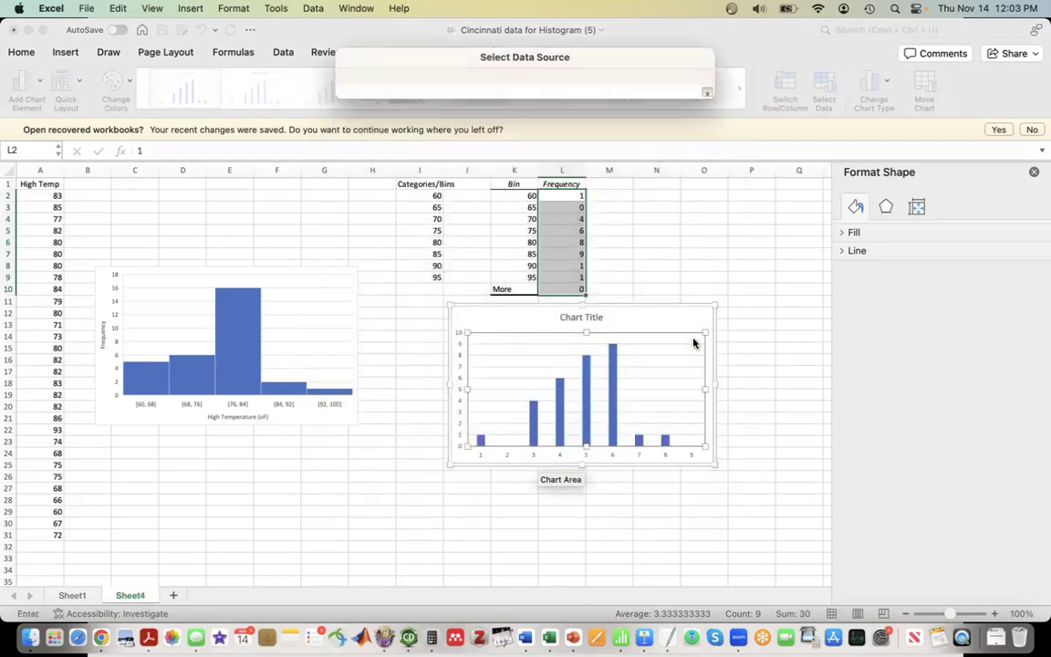
drag(514, 193, 500, 288)
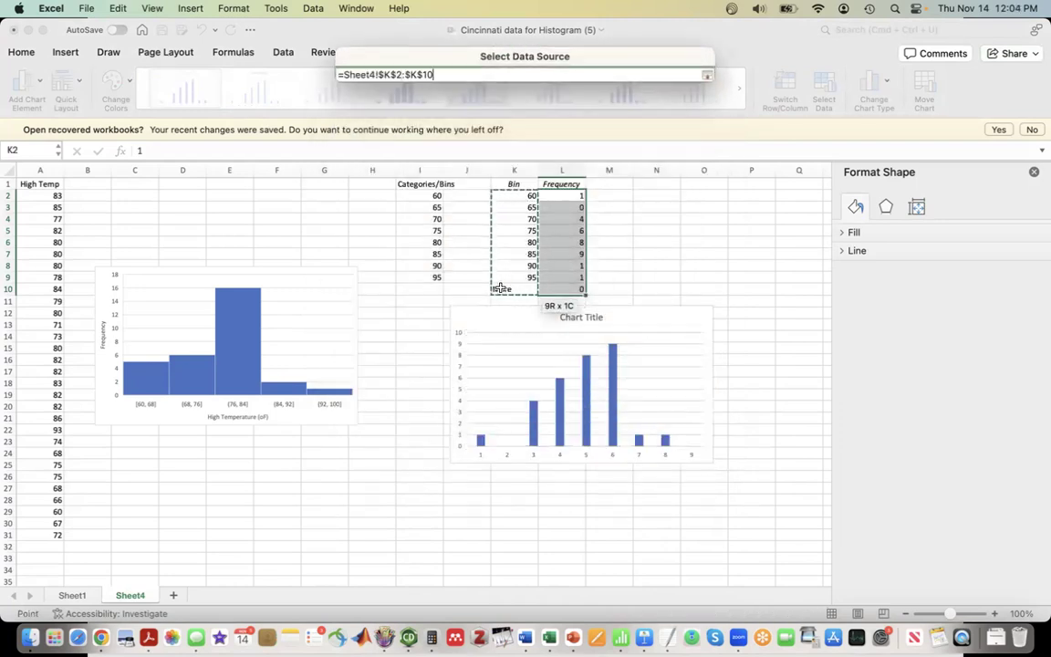
key(Return)
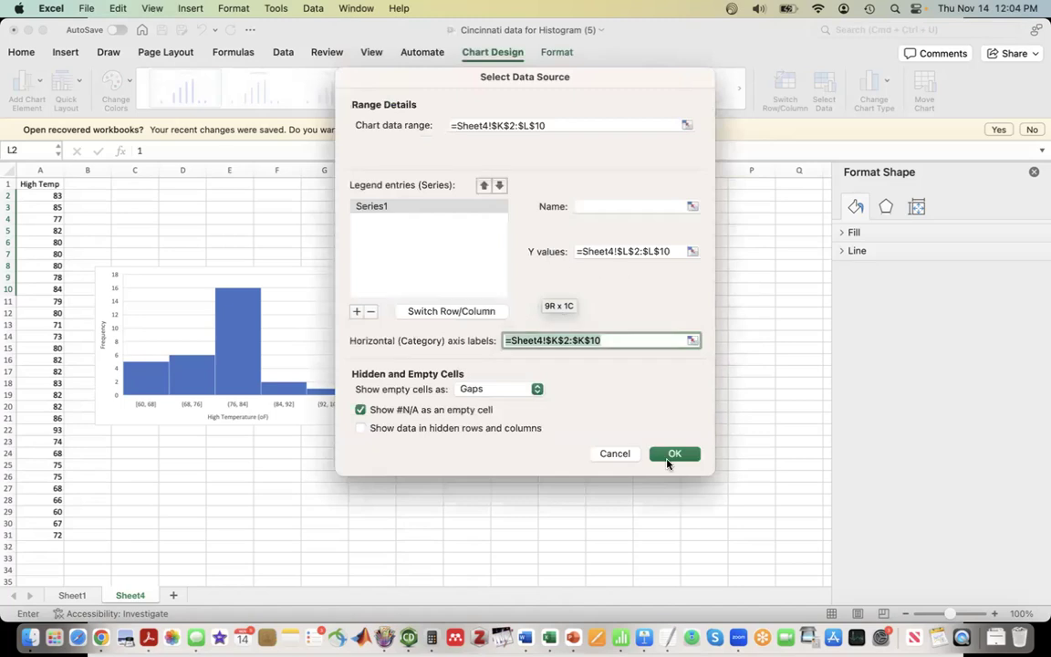
click(670, 457)
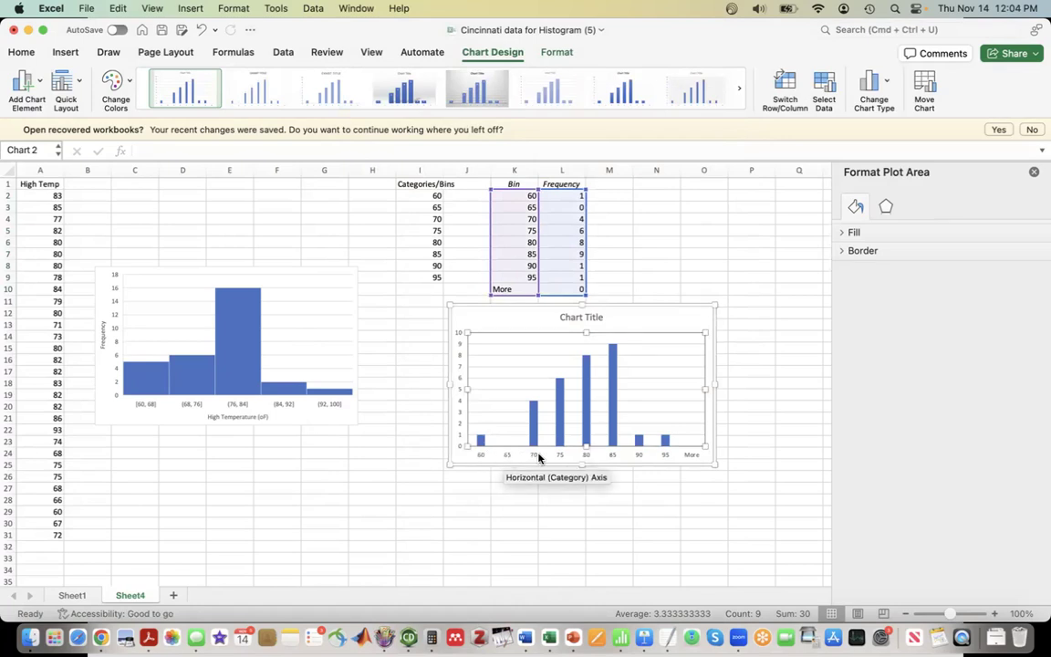
Step: Add the horizontal axis title High Temperature (oF) to the column chart
right_click(511, 379)
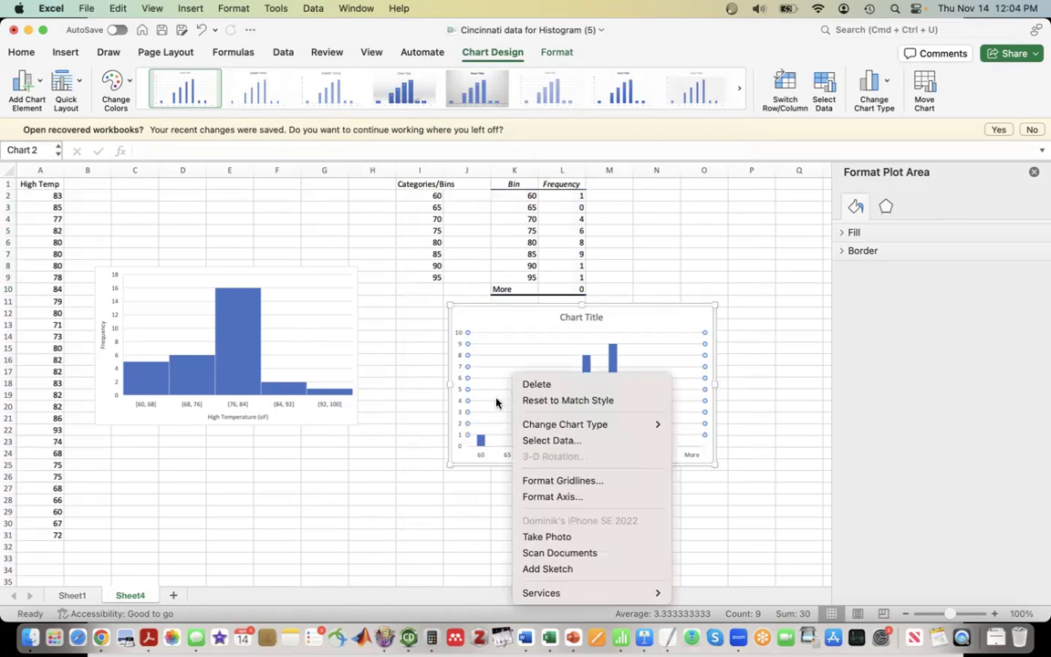
click(562, 480)
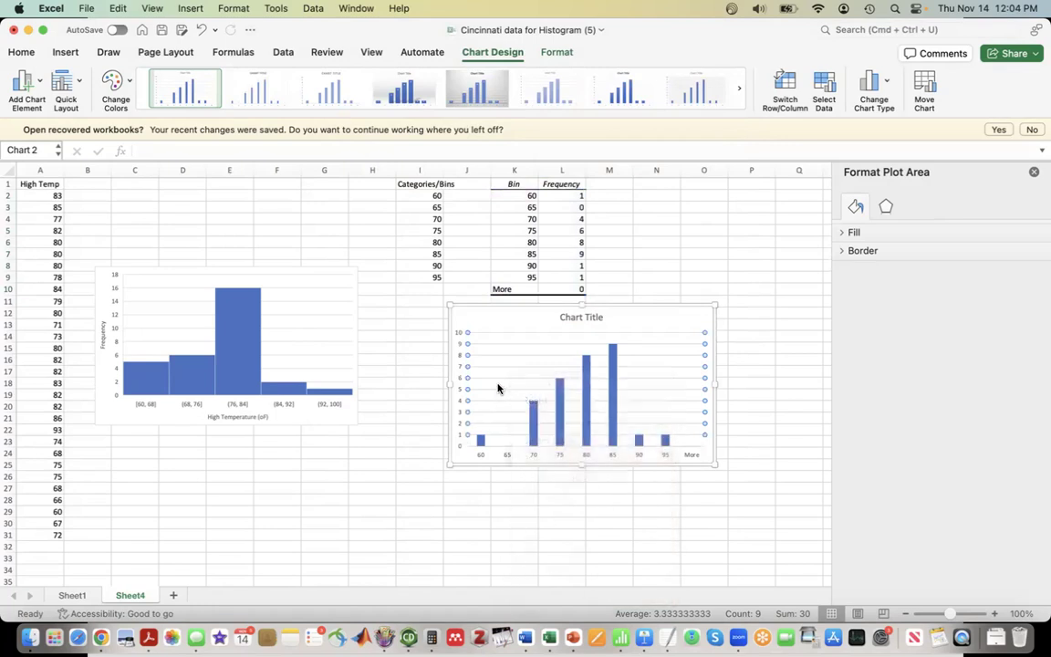
click(27, 80)
mouse_move(60, 122)
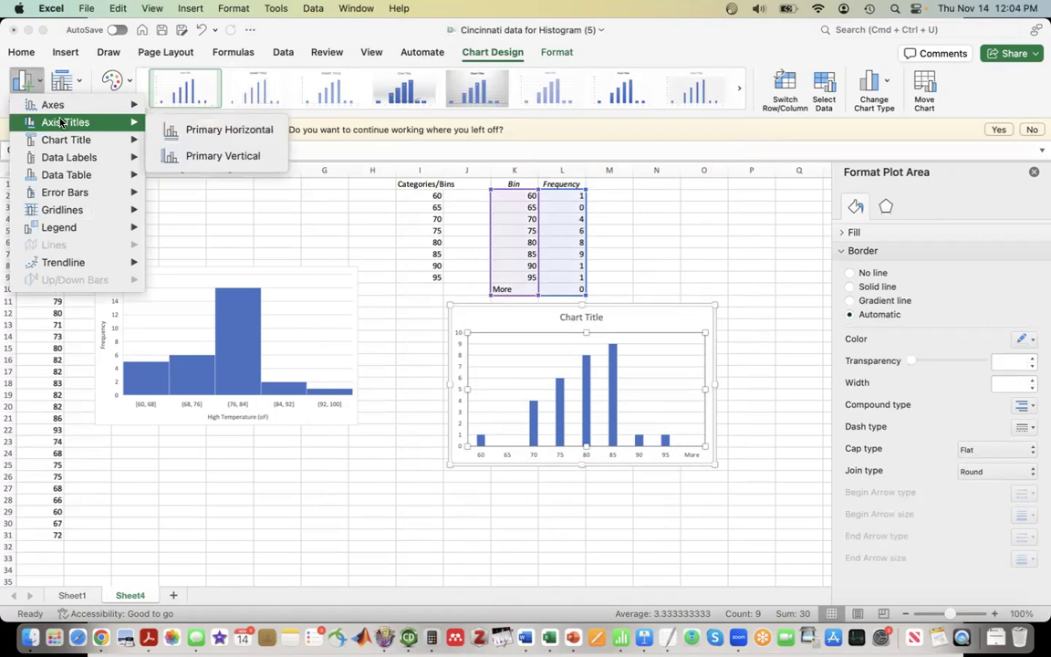
click(190, 134)
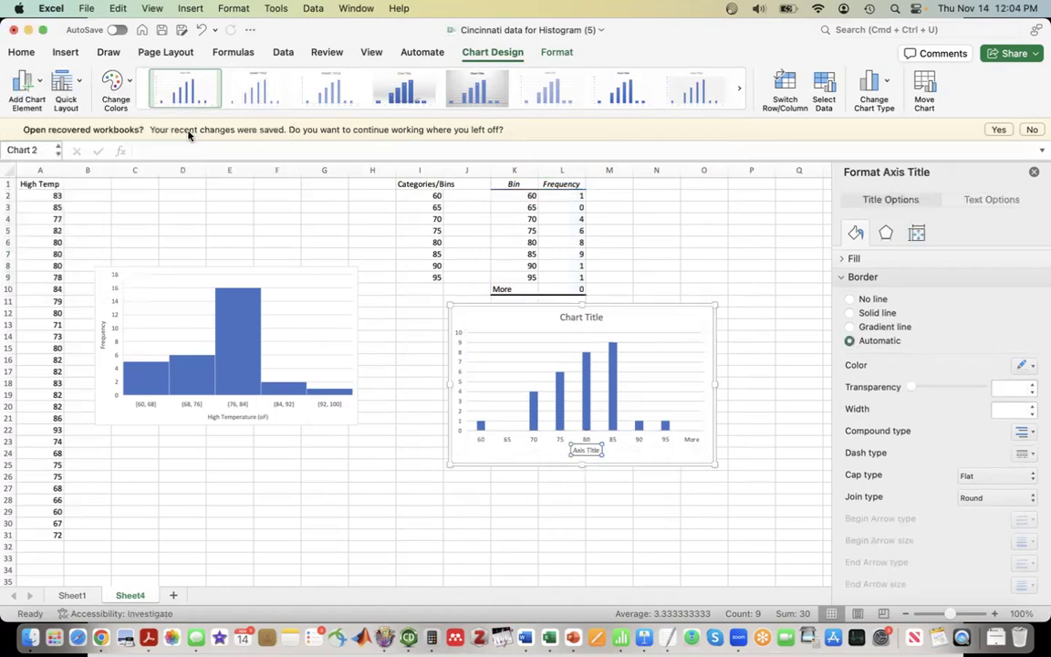
triple_click(591, 449)
text(High Temperature)
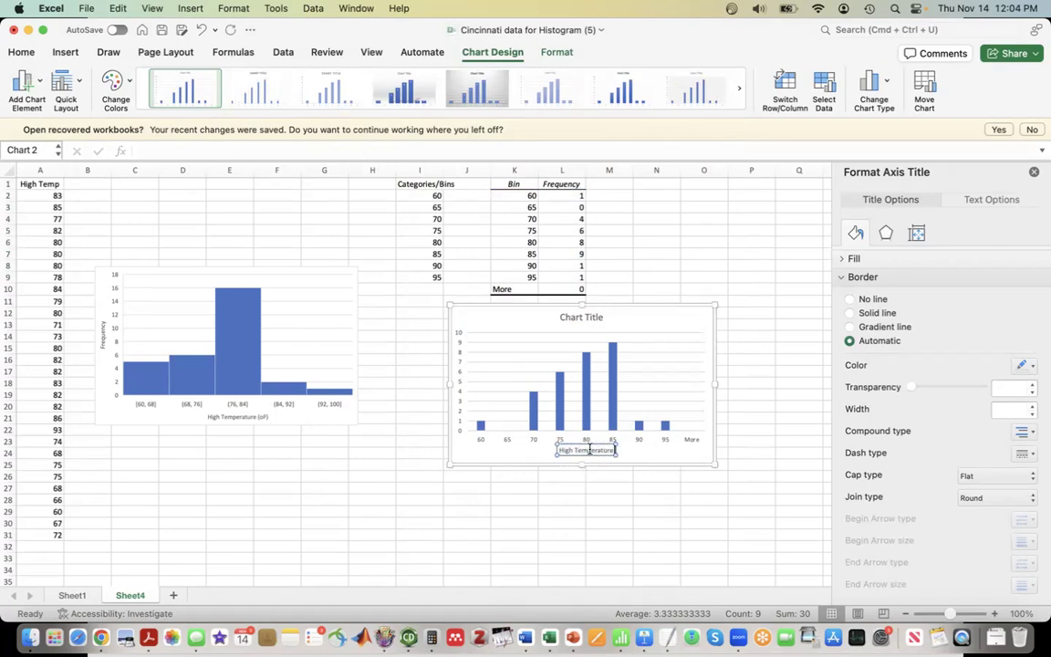
text( (oF))
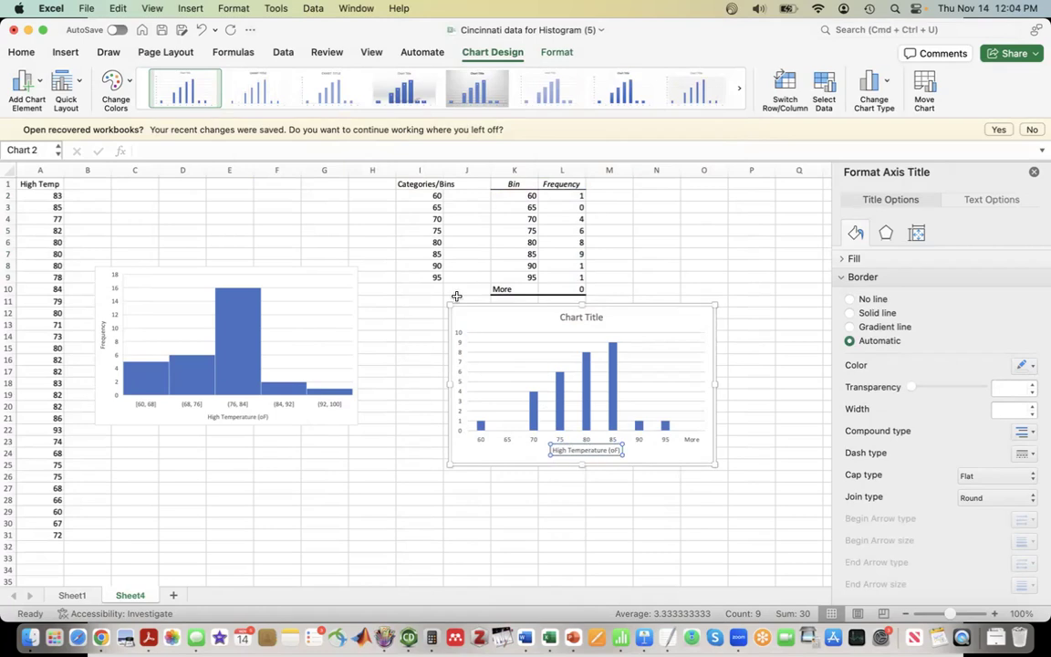
Step: Add the vertical axis title Frequency to the column chart and deselect it
click(35, 82)
mouse_move(57, 133)
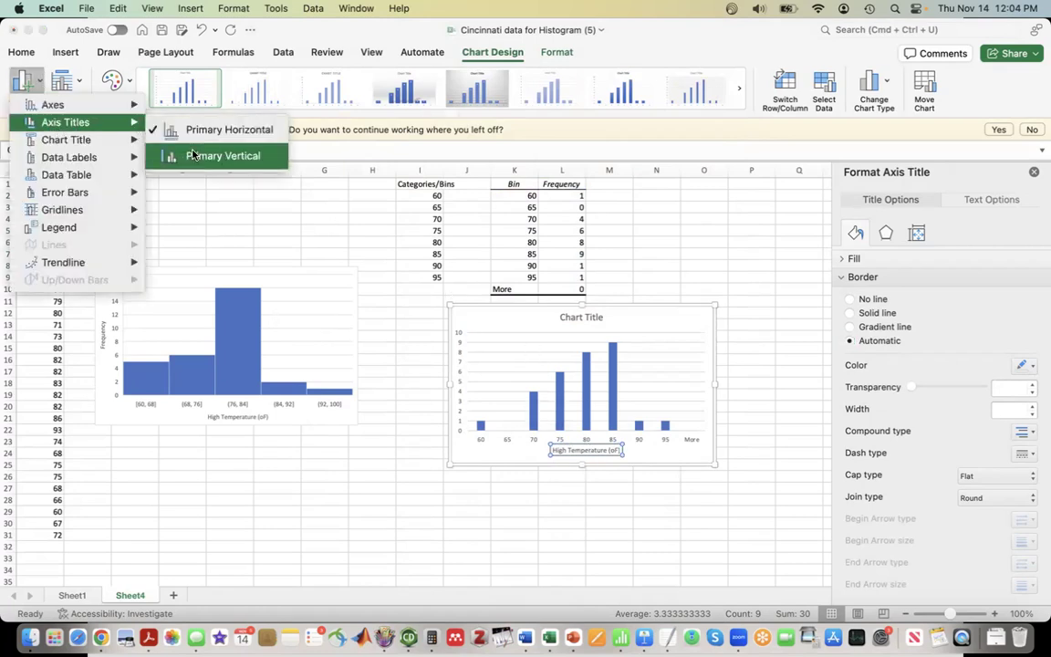
click(191, 155)
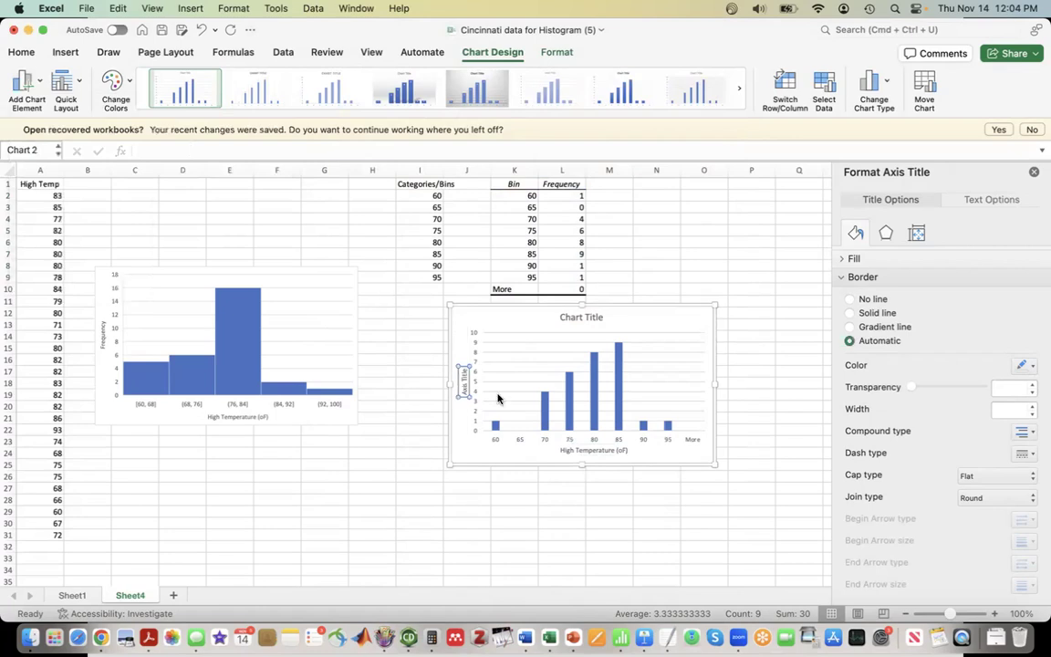
triple_click(462, 382)
text(Frequency)
click(514, 511)
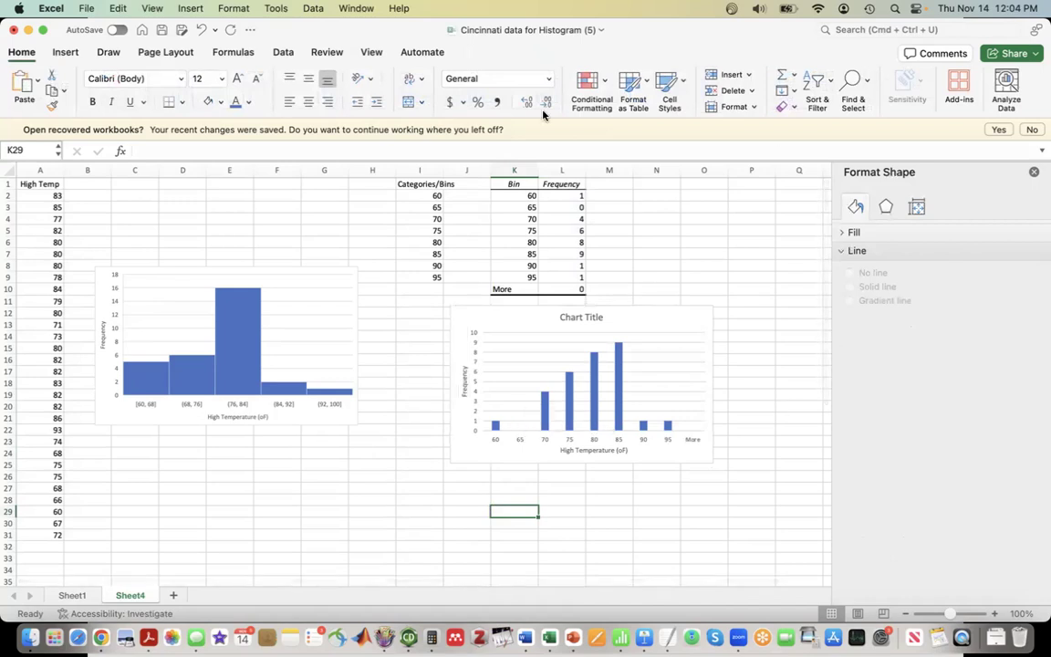
click(277, 9)
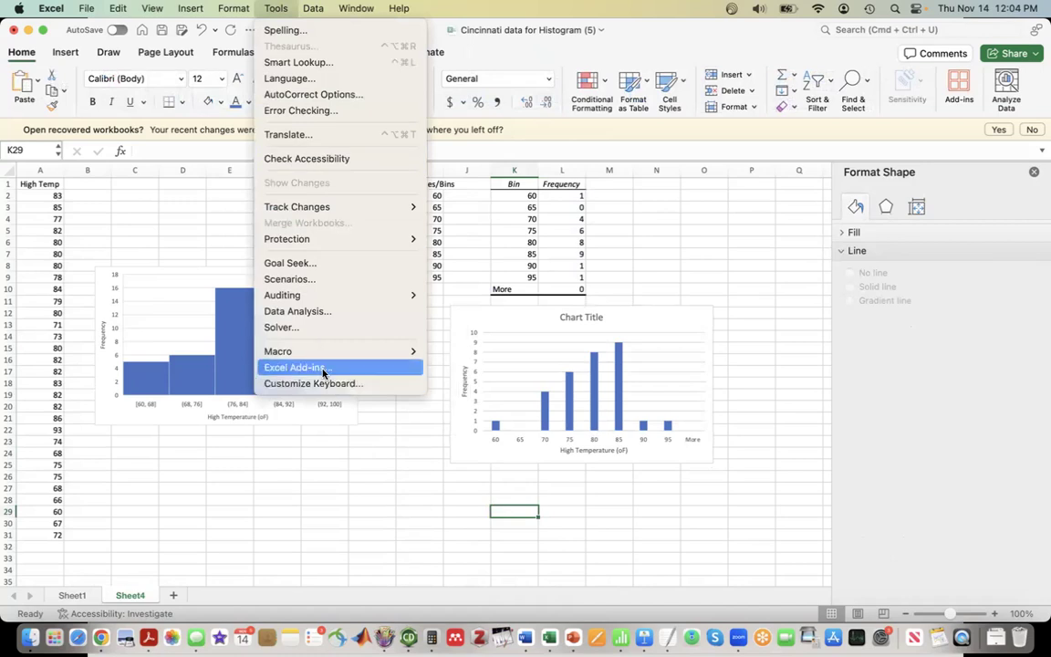
click(309, 479)
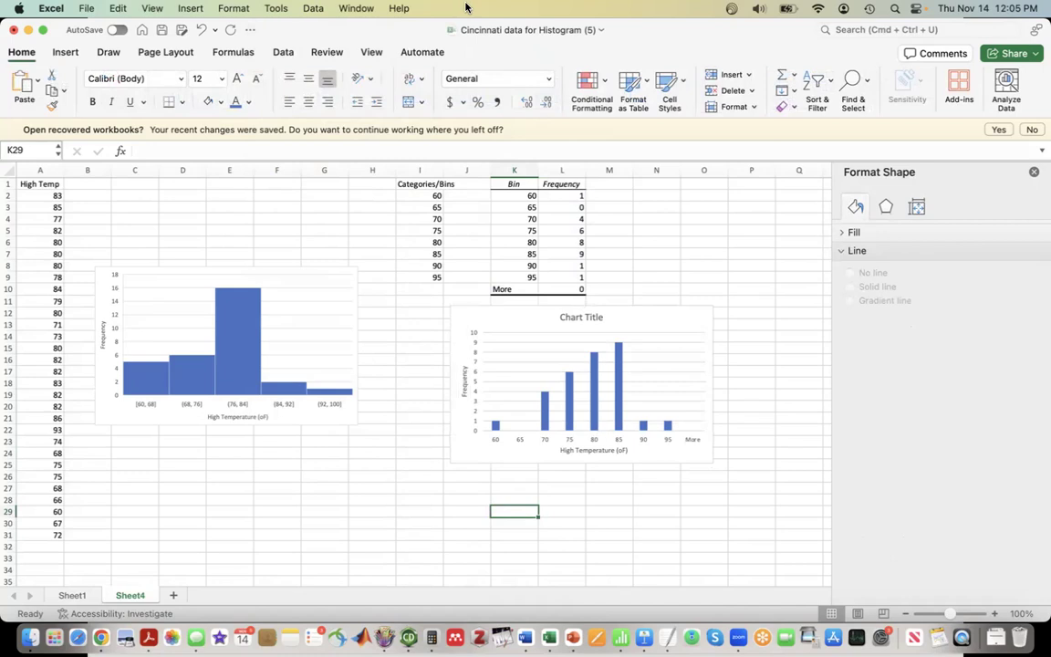